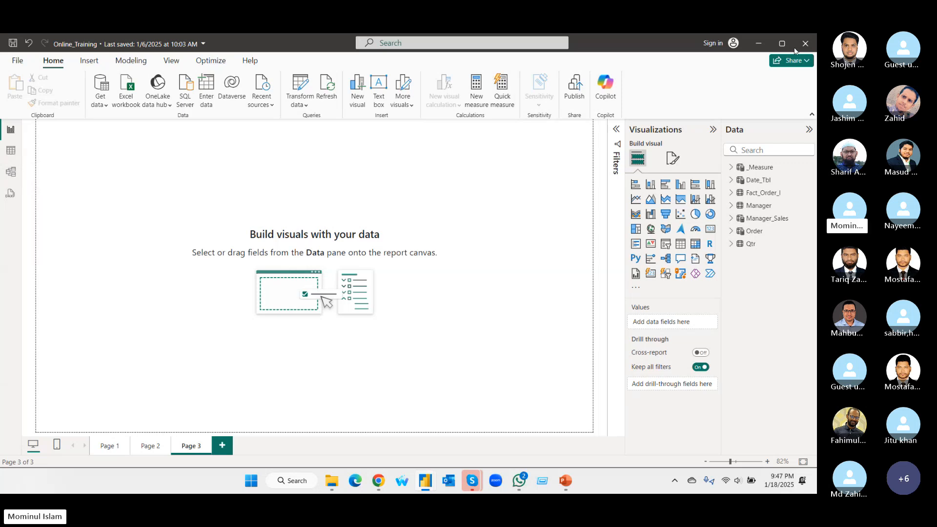
Show the Filters pane and examine the fields inside the _Measure, Date_Tbl and Fact_Order_I tables.
{"action": "left_click", "coordinate": [616, 129]}
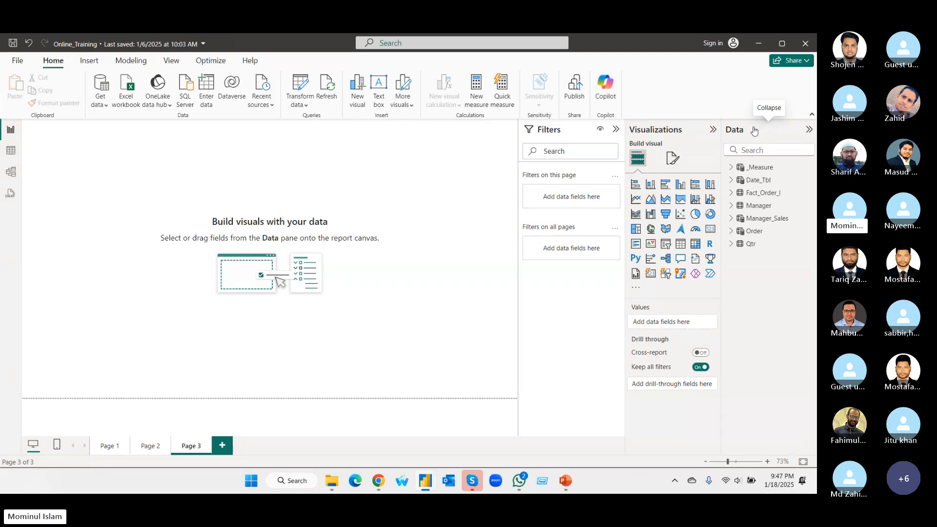
{"action": "left_click", "coordinate": [731, 168]}
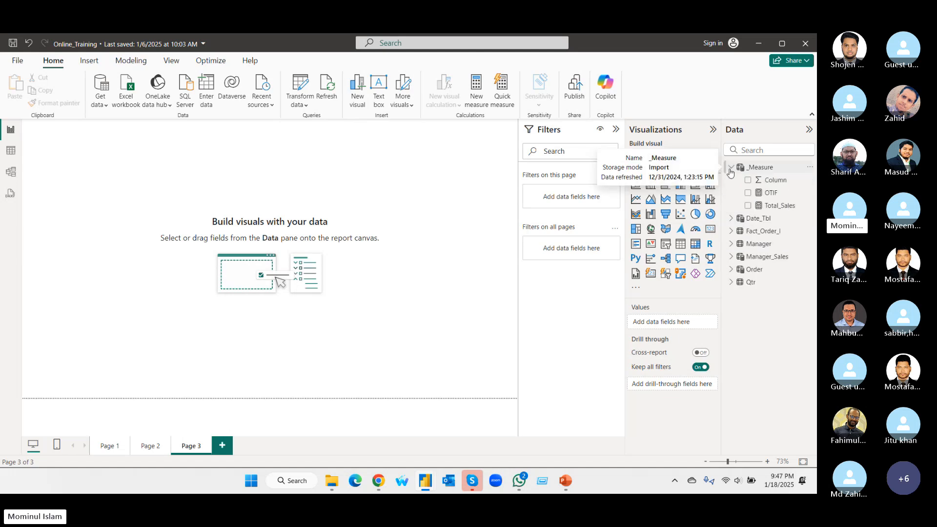
{"action": "left_click", "coordinate": [732, 219]}
{"action": "left_click", "coordinate": [731, 256]}
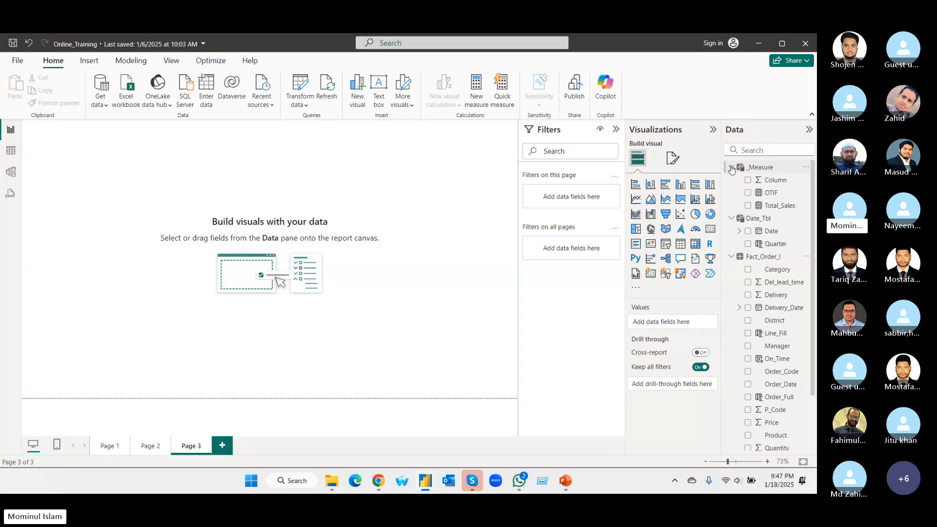
{"action": "left_click", "coordinate": [731, 167]}
{"action": "left_click", "coordinate": [730, 180]}
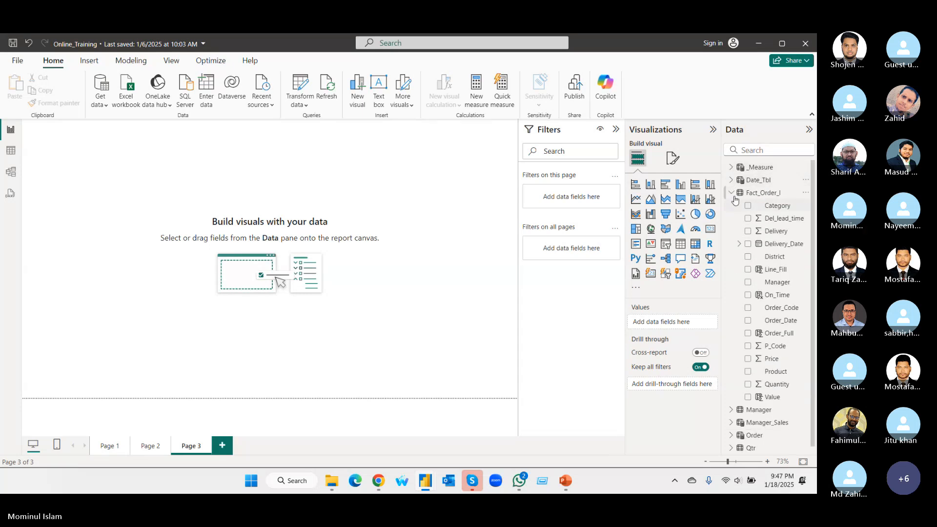
{"action": "left_click", "coordinate": [731, 193]}
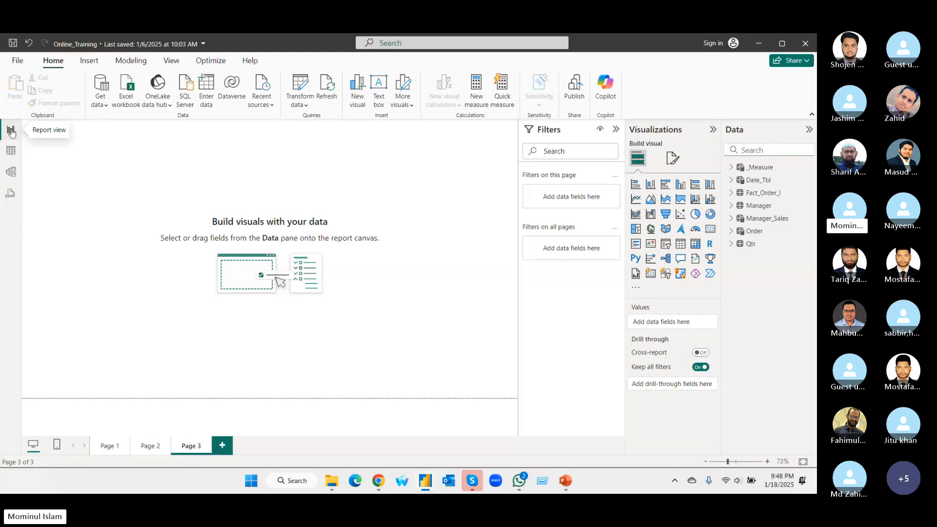
Review the dashboard on Page 1 and return to Page 3 with the Filters and Visualizations panes collapsed.
{"action": "left_click", "coordinate": [107, 447]}
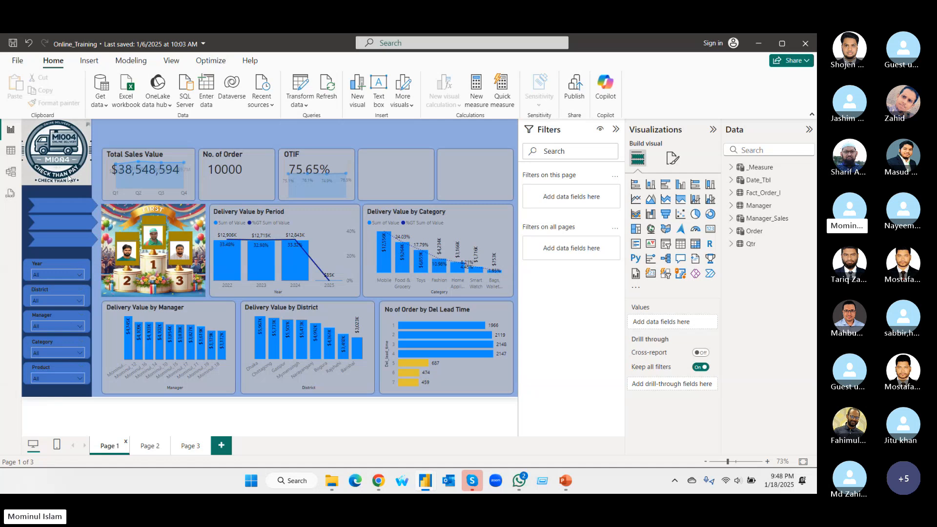
{"action": "left_click", "coordinate": [180, 453]}
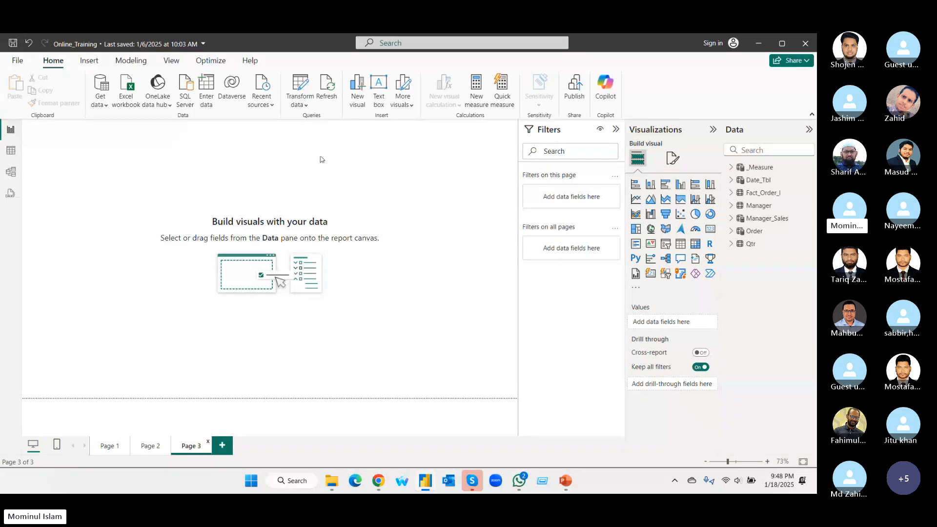
{"action": "left_click", "coordinate": [616, 129]}
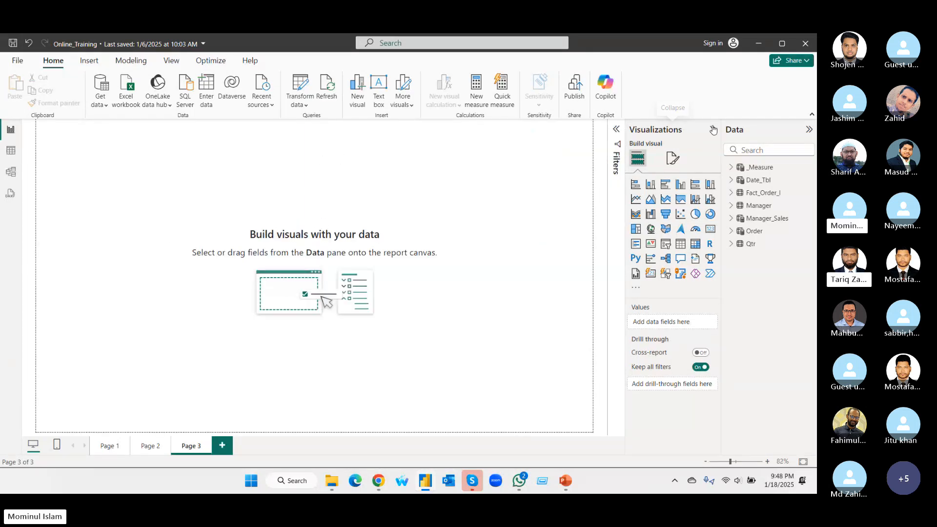
{"action": "left_click", "coordinate": [713, 130]}
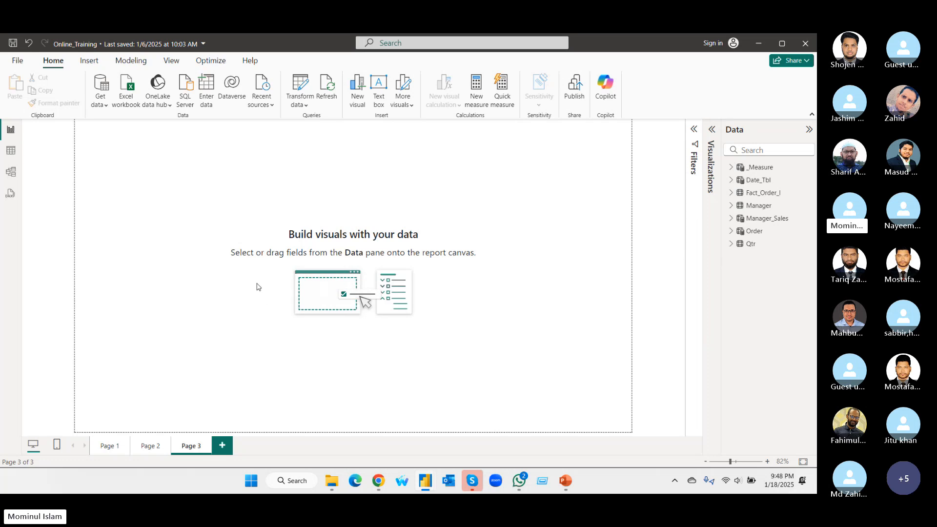
In Table view, examine the contents of the Date_Tbl, Manager, Manager_Sales and Order tables.
{"action": "left_click", "coordinate": [11, 151]}
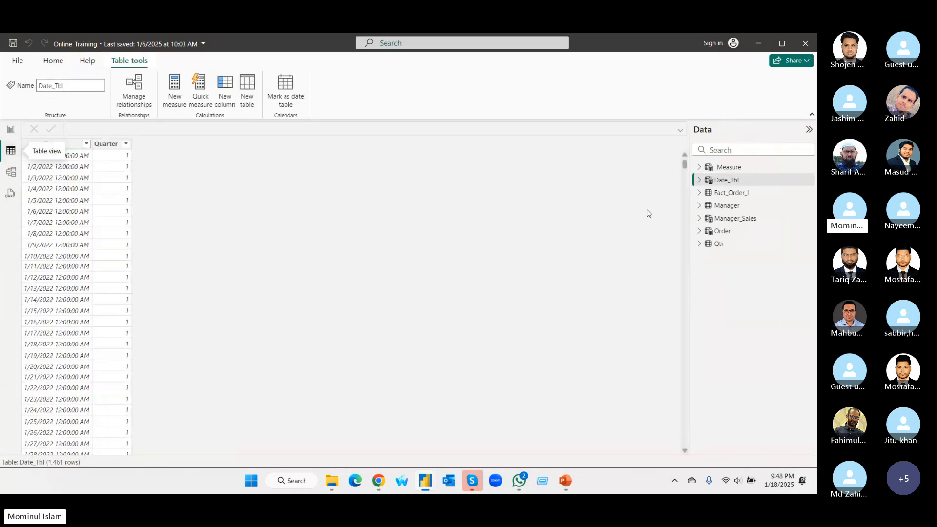
{"action": "left_click", "coordinate": [730, 169]}
{"action": "left_click", "coordinate": [727, 179]}
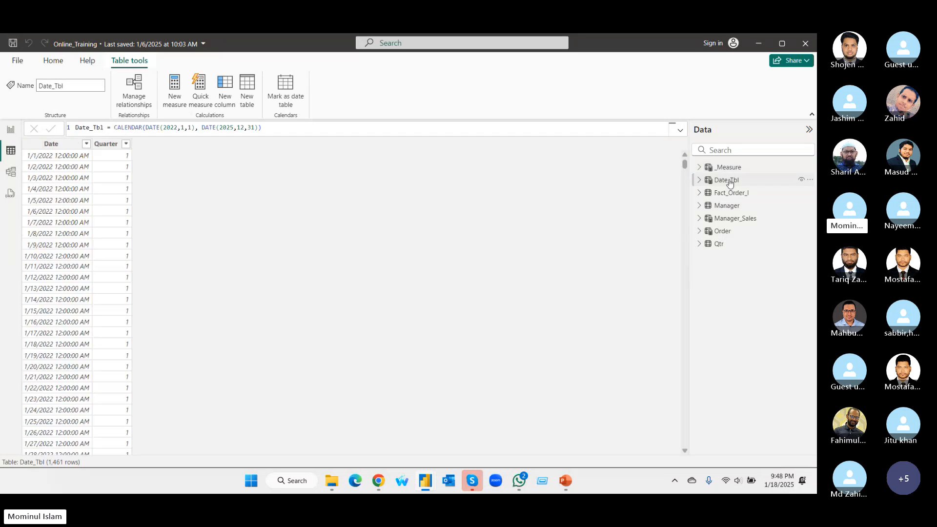
{"action": "left_click", "coordinate": [729, 209]}
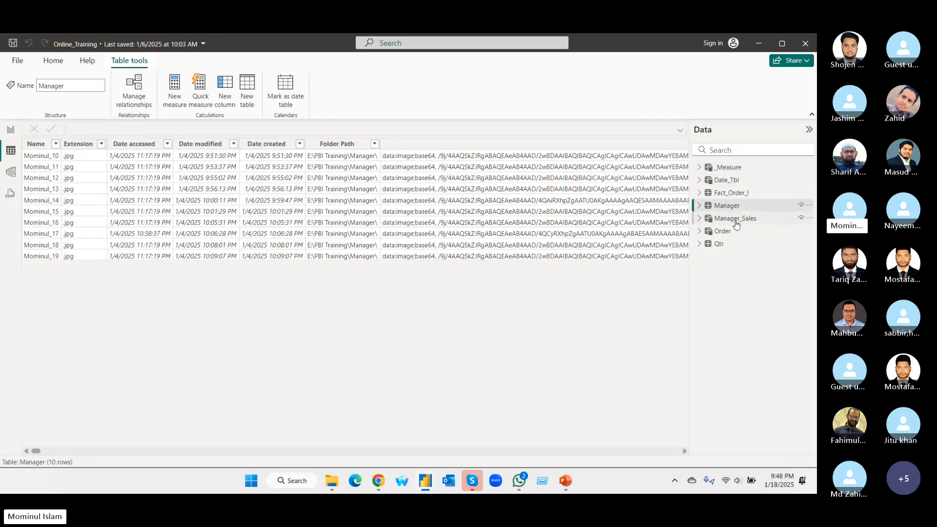
{"action": "left_click", "coordinate": [736, 221]}
{"action": "left_click", "coordinate": [724, 232]}
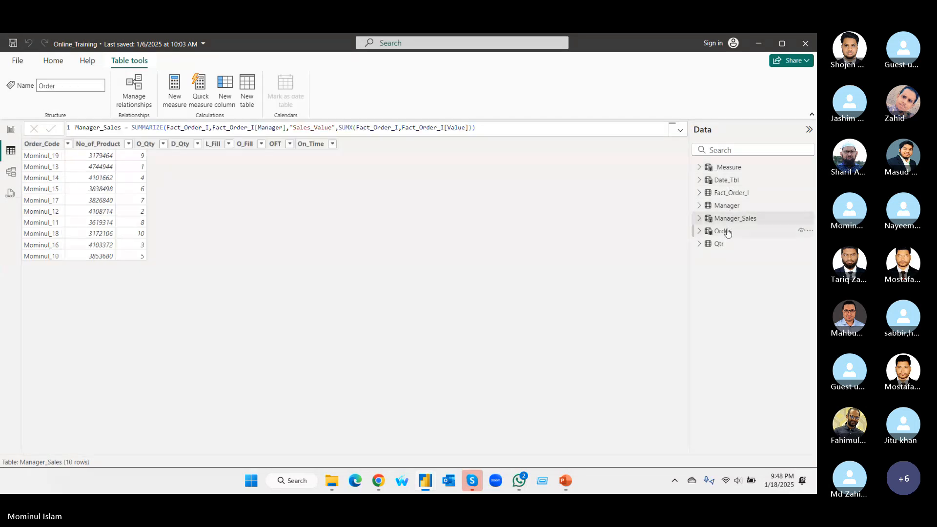
In Model view, collapse the Properties and Data panes and examine the relationships between the tables.
{"action": "left_click", "coordinate": [15, 173]}
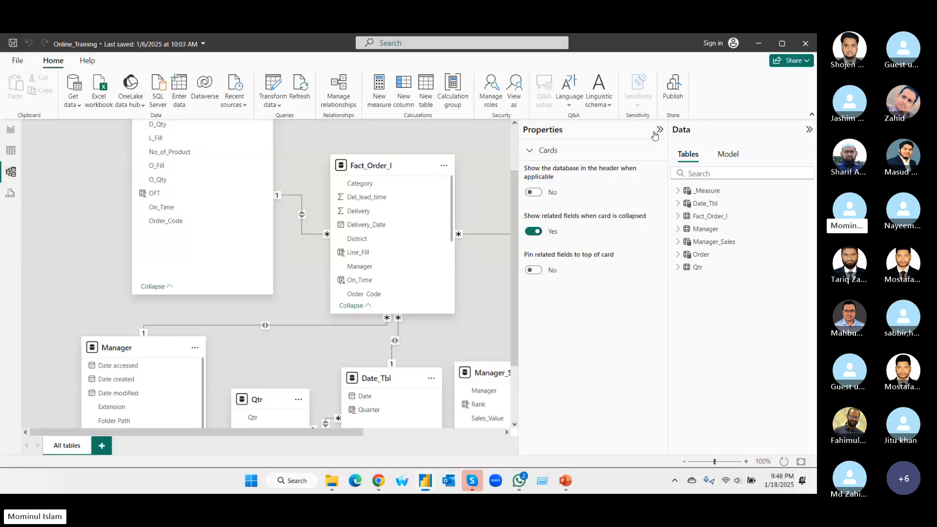
{"action": "left_click", "coordinate": [659, 130]}
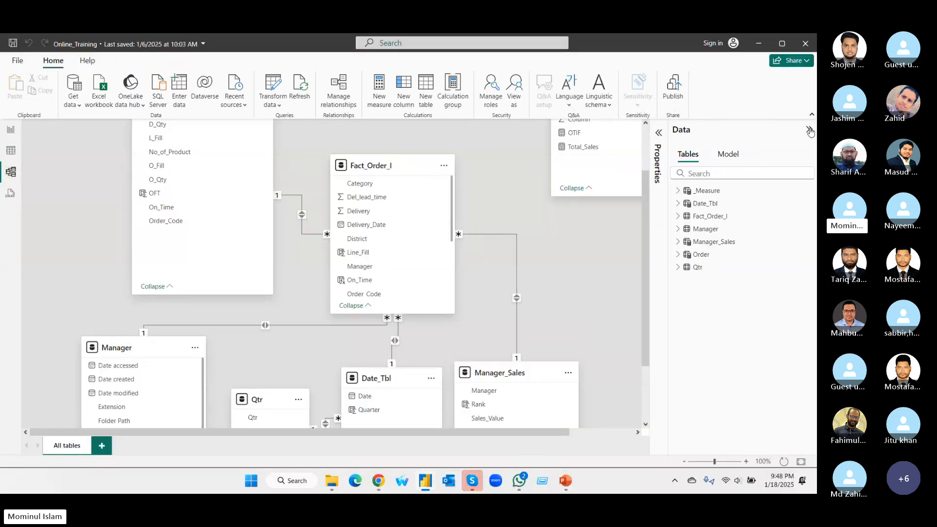
{"action": "left_click", "coordinate": [810, 130]}
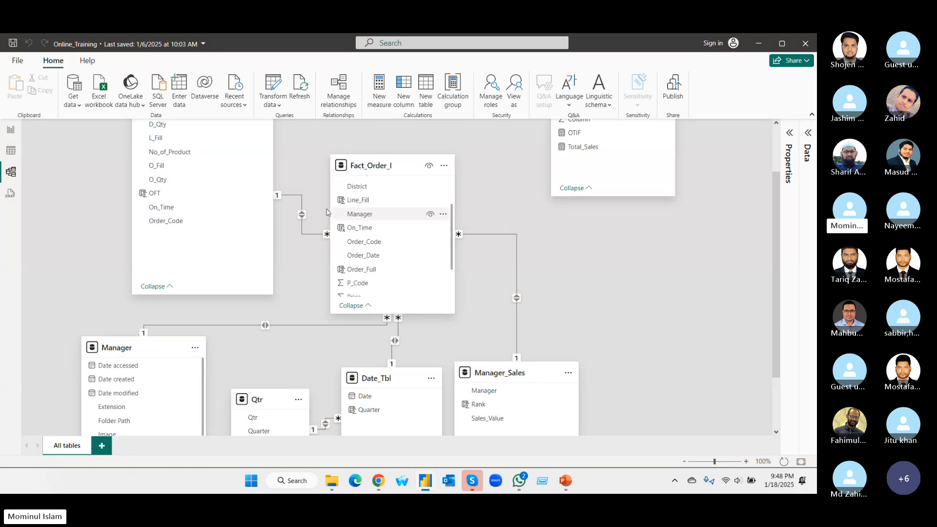
{"action": "scroll", "coordinate": [235, 211], "scroll_direction": "up", "scroll_amount": 2}
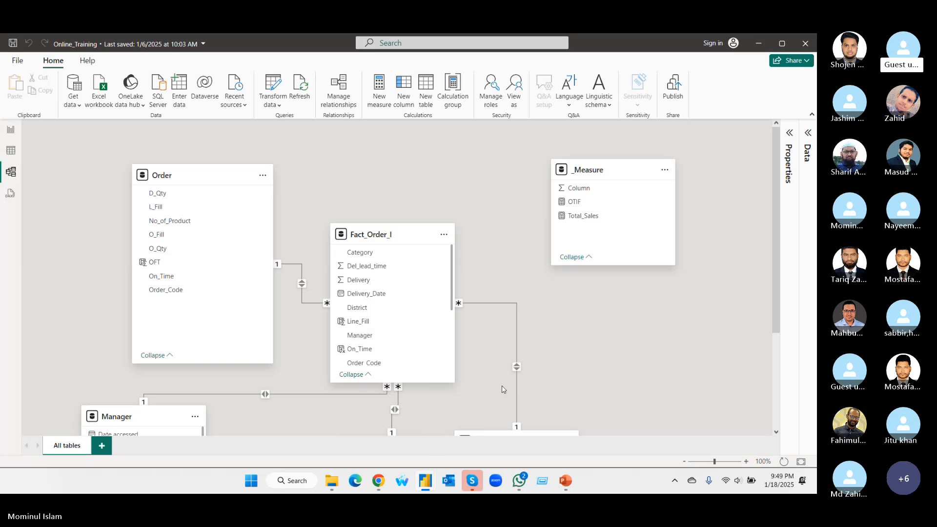
{"action": "mouse_move", "coordinate": [475, 483]}
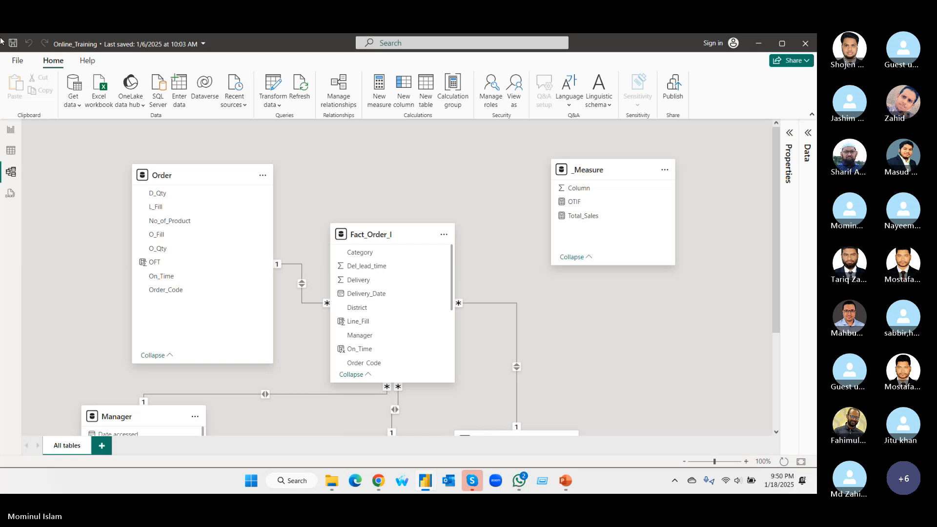
Return to Report view, open the full Get Data connector list and look through all available sources.
{"action": "left_click", "coordinate": [10, 131]}
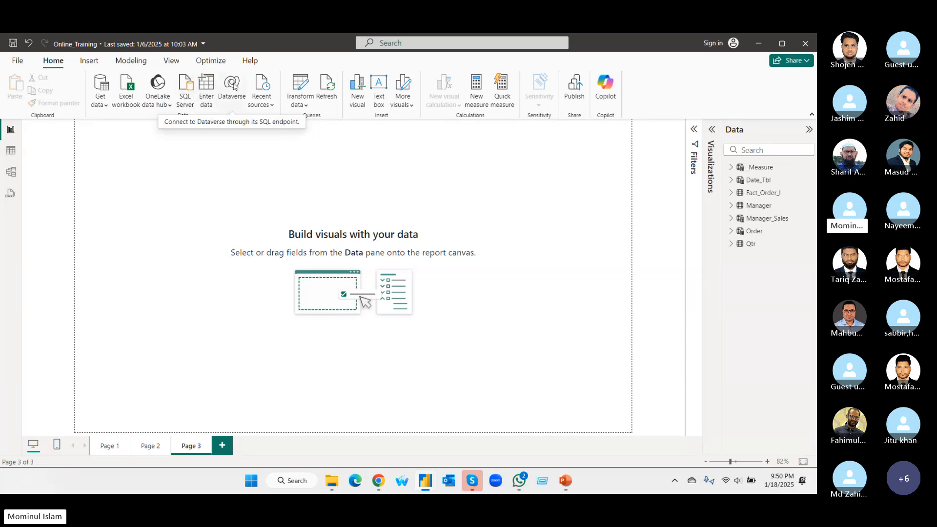
{"action": "left_click", "coordinate": [106, 106]}
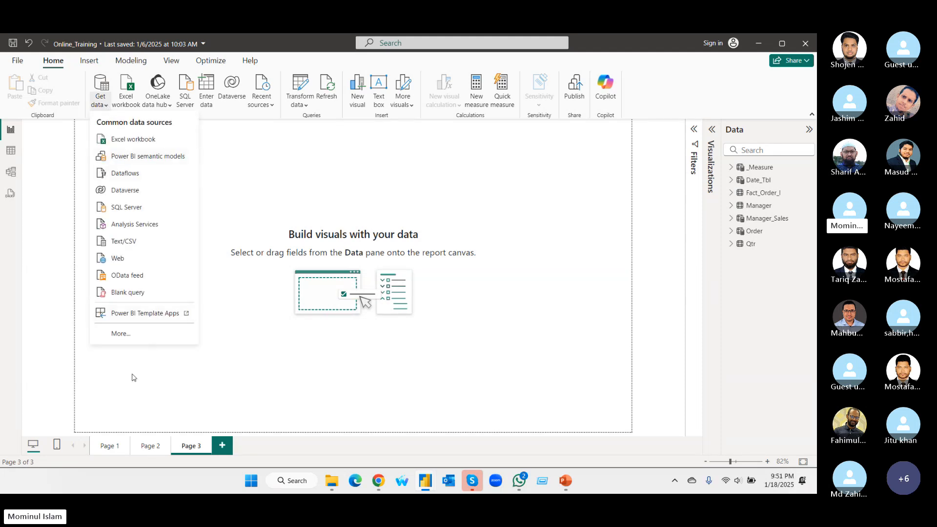
{"action": "left_click", "coordinate": [121, 335]}
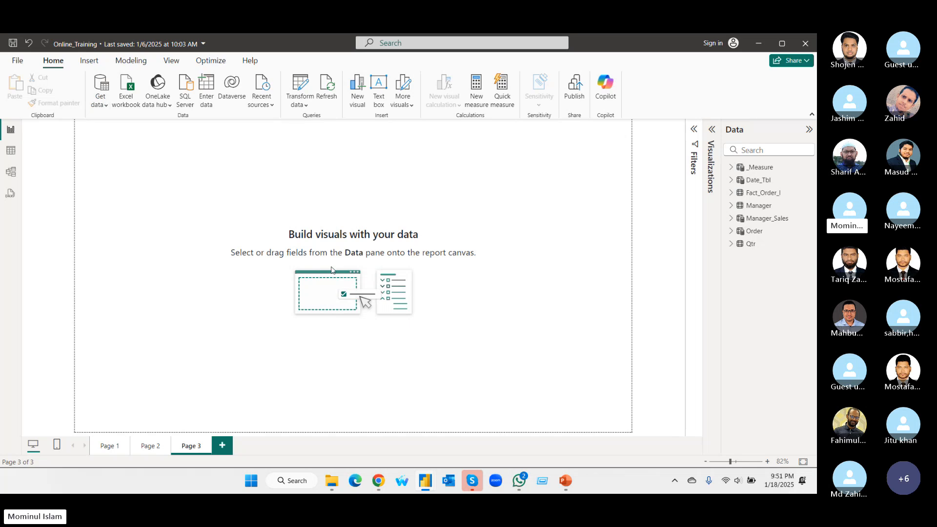
{"action": "scroll", "coordinate": [410, 232], "scroll_direction": "down", "scroll_amount": 1}
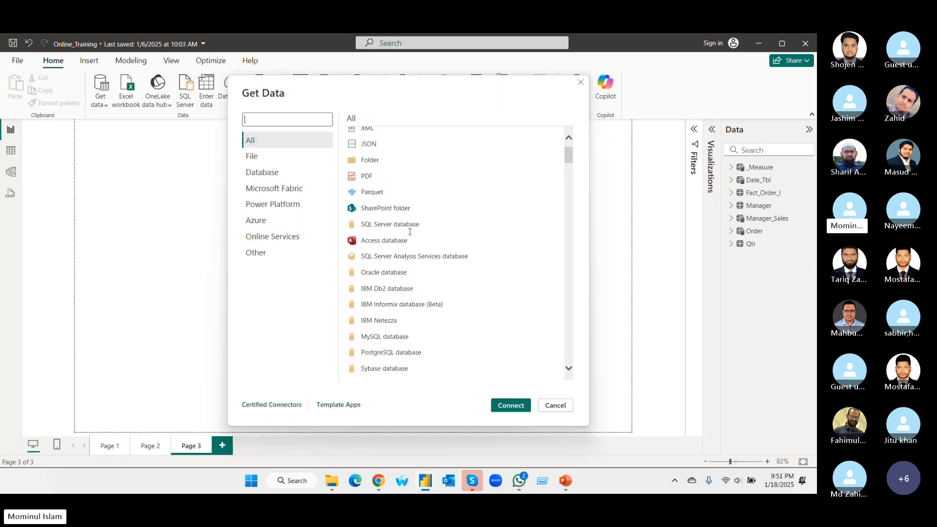
{"action": "scroll", "coordinate": [415, 239], "scroll_direction": "up", "scroll_amount": 1}
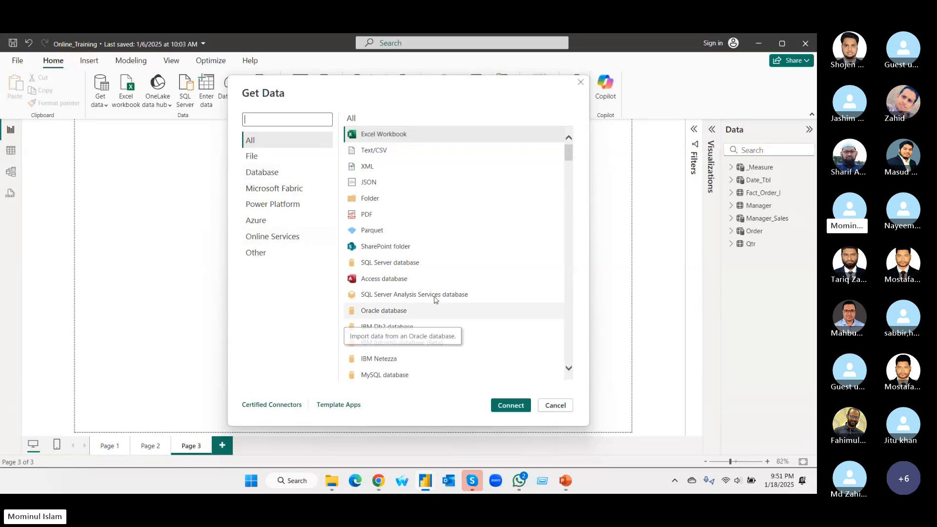
{"action": "scroll", "coordinate": [434, 293], "scroll_direction": "down", "scroll_amount": 1}
{"action": "scroll", "coordinate": [429, 286], "scroll_direction": "down", "scroll_amount": 4}
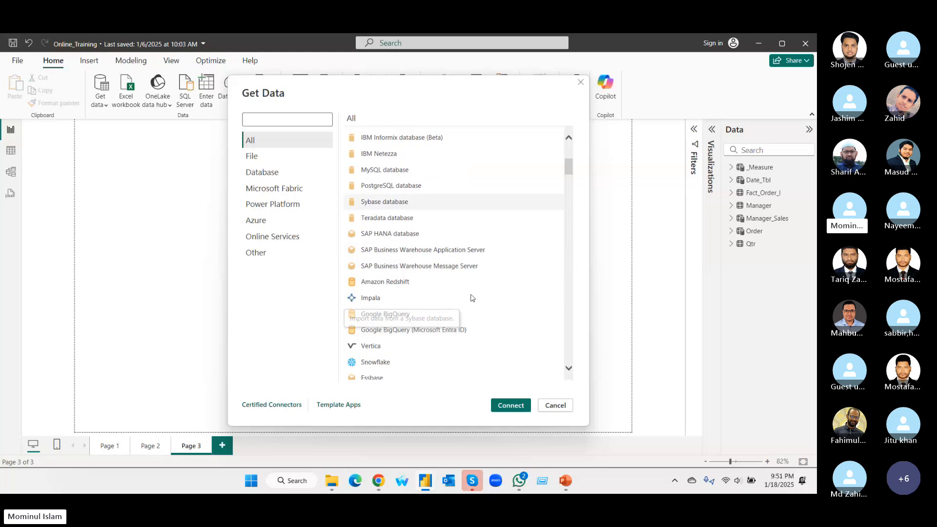
{"action": "scroll", "coordinate": [469, 298], "scroll_direction": "up", "scroll_amount": 5}
Examine the data connectors offered in the Online Services and Database categories.
{"action": "left_click", "coordinate": [273, 237]}
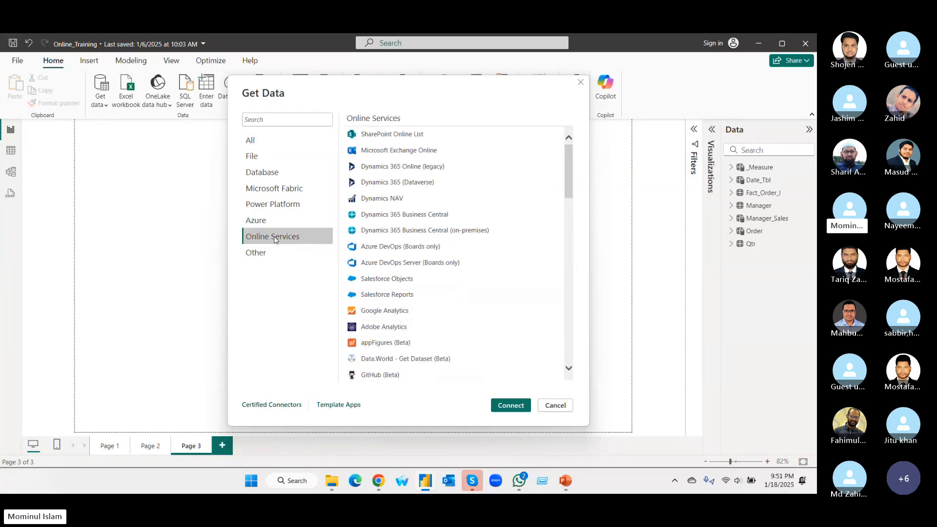
{"action": "scroll", "coordinate": [448, 272], "scroll_direction": "down", "scroll_amount": 3}
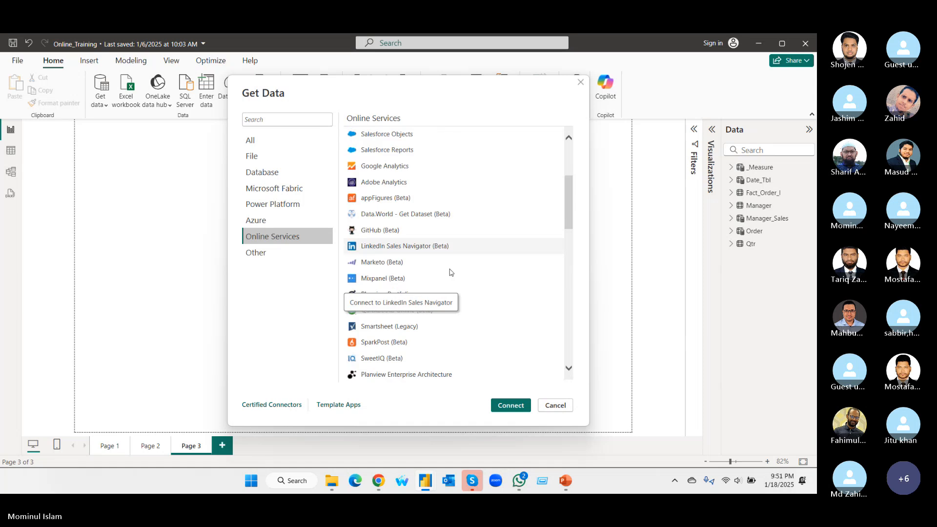
{"action": "scroll", "coordinate": [448, 272], "scroll_direction": "up", "scroll_amount": 3}
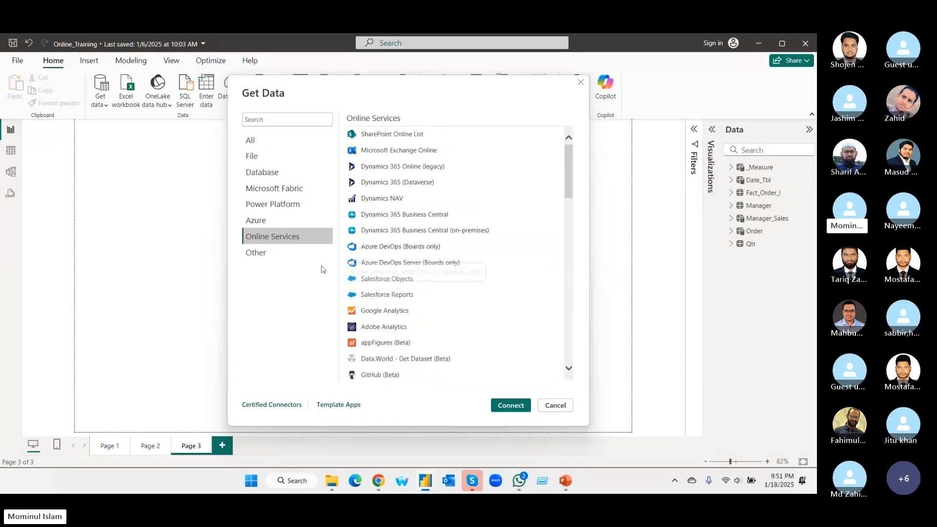
{"action": "scroll", "coordinate": [346, 251], "scroll_direction": "down", "scroll_amount": 3}
{"action": "scroll", "coordinate": [346, 252], "scroll_direction": "down", "scroll_amount": 2}
{"action": "left_click", "coordinate": [276, 172]}
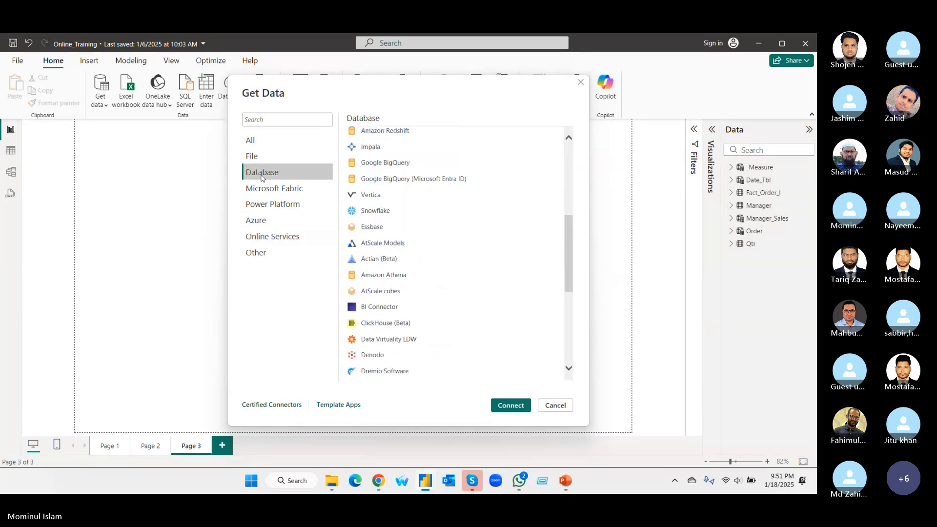
{"action": "scroll", "coordinate": [410, 254], "scroll_direction": "up", "scroll_amount": 5}
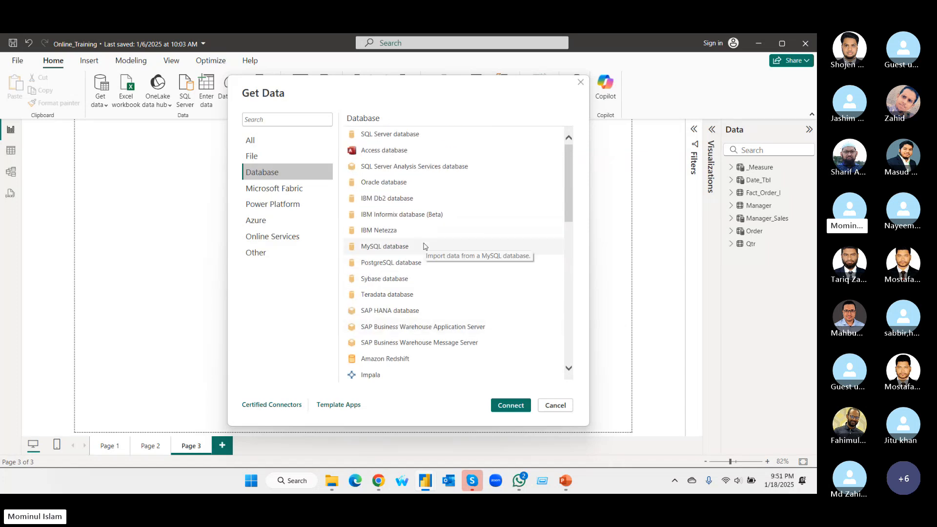
Look through the complete list of data connectors in the All category and open the Other category.
{"action": "left_click", "coordinate": [267, 142]}
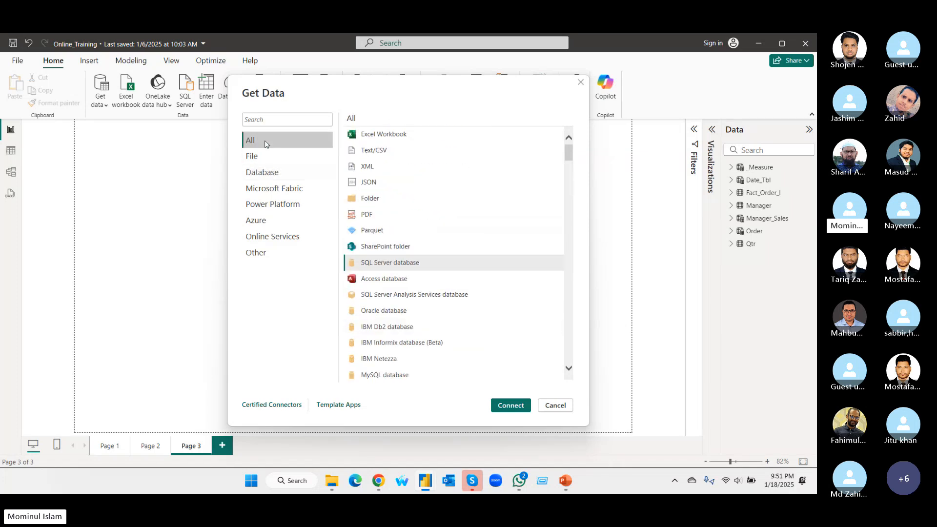
{"action": "scroll", "coordinate": [477, 251], "scroll_direction": "down", "scroll_amount": 10}
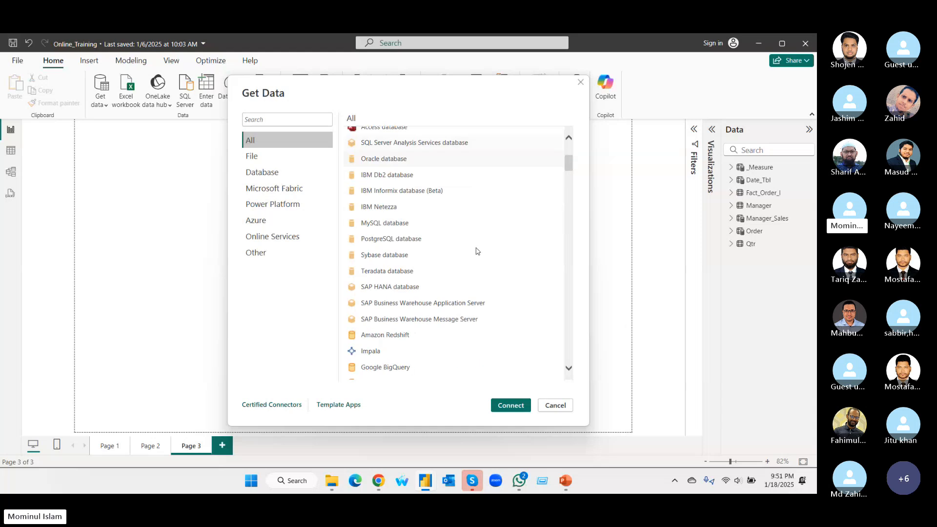
{"action": "scroll", "coordinate": [477, 251], "scroll_direction": "down", "scroll_amount": 15}
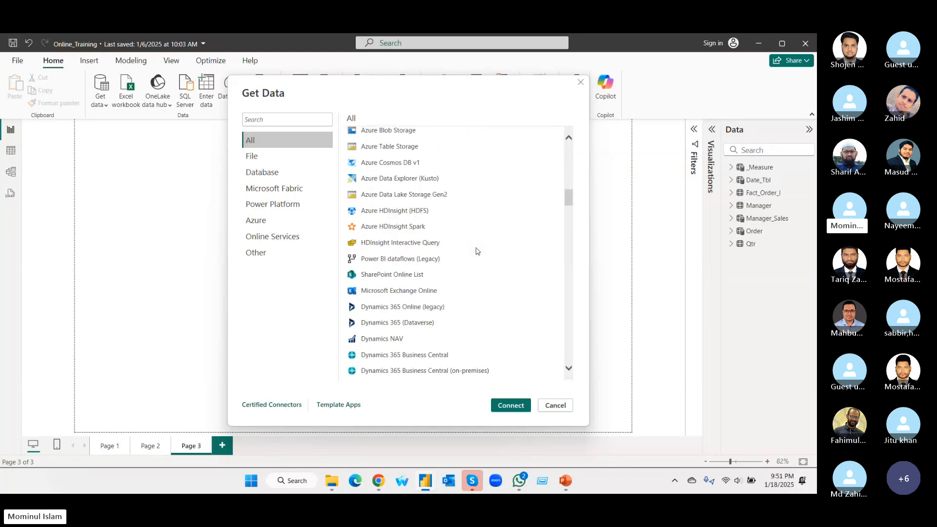
{"action": "scroll", "coordinate": [477, 251], "scroll_direction": "down", "scroll_amount": 15}
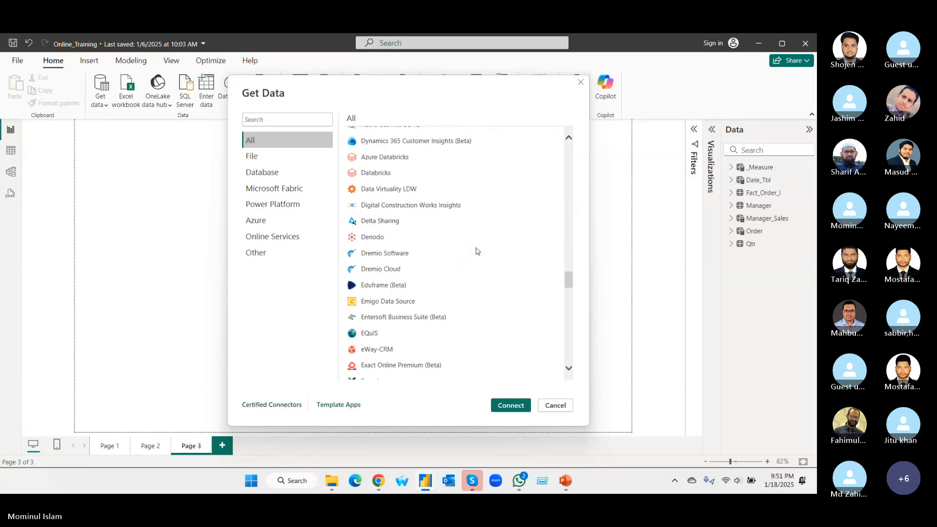
{"action": "scroll", "coordinate": [446, 242], "scroll_direction": "down", "scroll_amount": 6}
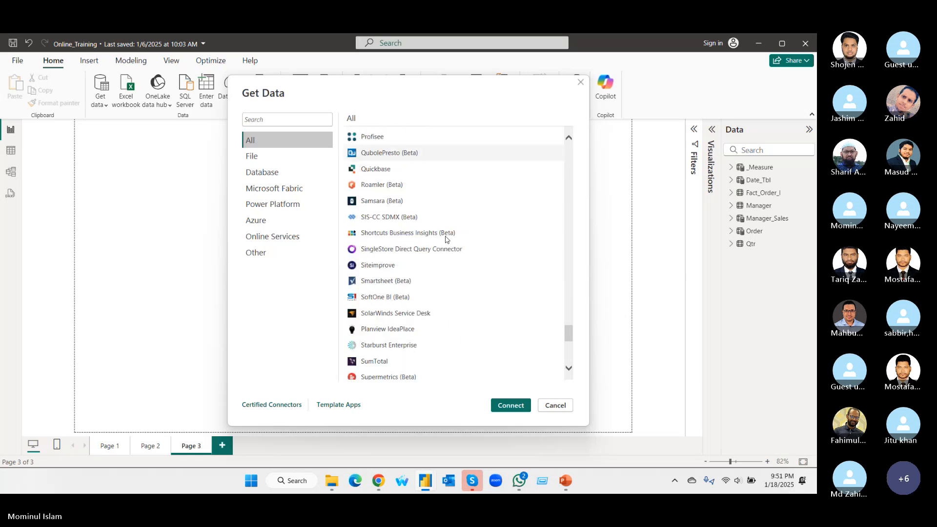
{"action": "left_click", "coordinate": [258, 253]}
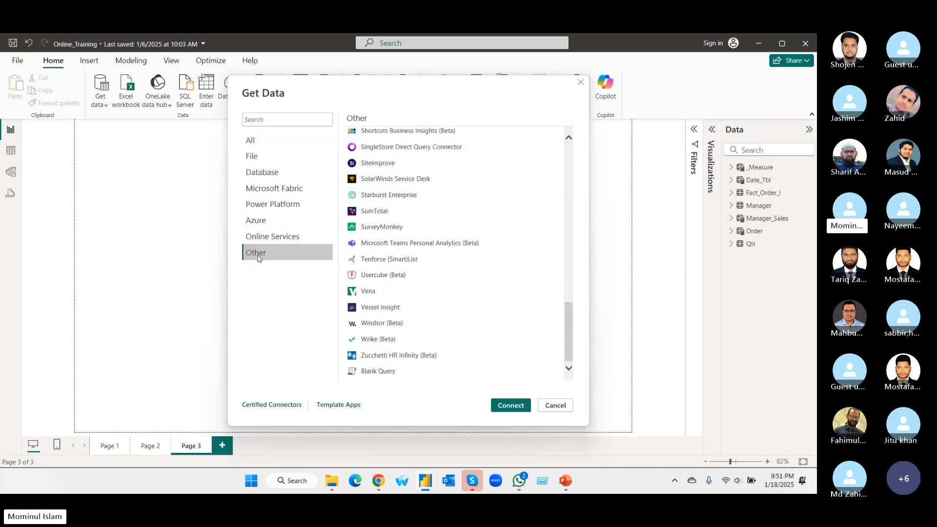
Close the connector list and connect to the Excel workbook Sales_Tbl in the PBI Training folder.
{"action": "left_click", "coordinate": [581, 83]}
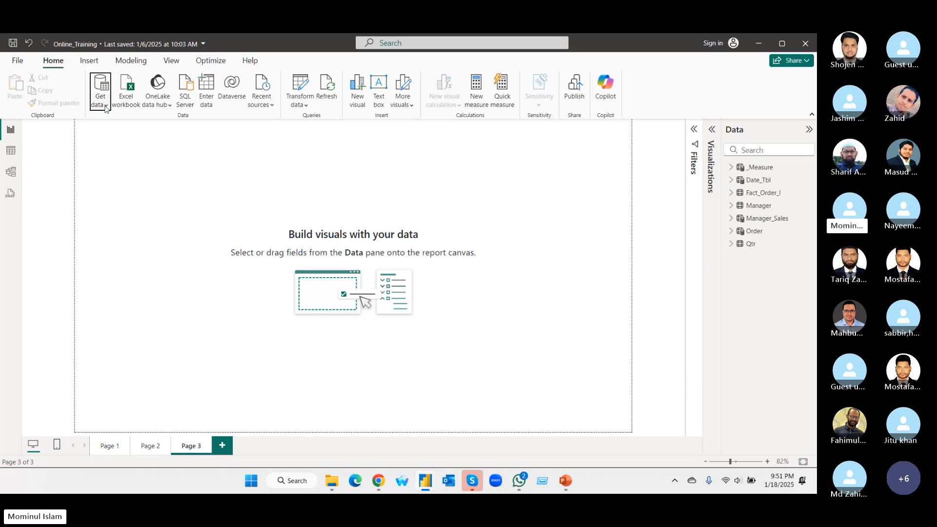
{"action": "left_click", "coordinate": [107, 107]}
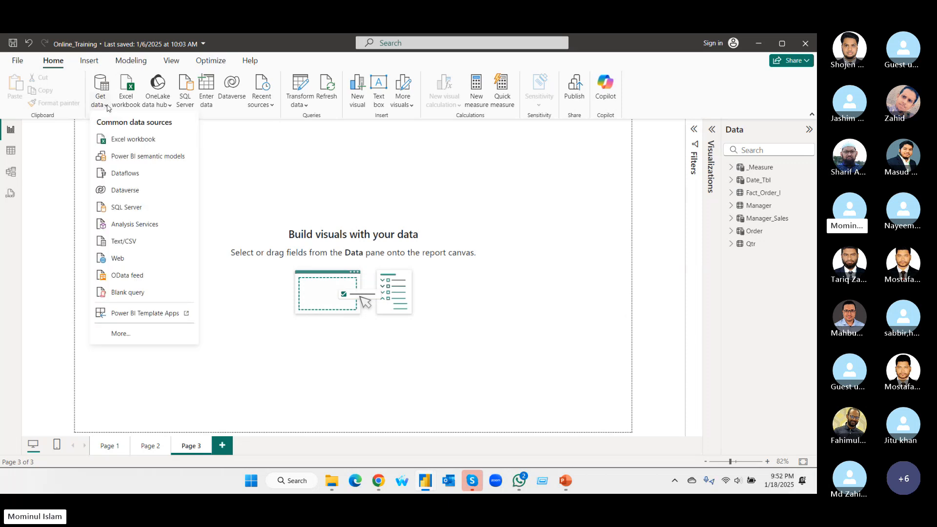
{"action": "left_click", "coordinate": [137, 143]}
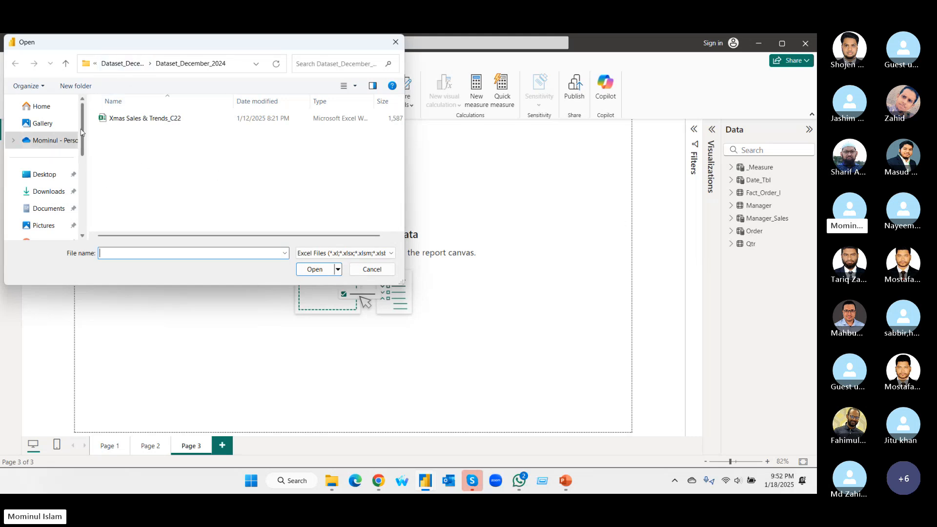
{"action": "scroll", "coordinate": [59, 185], "scroll_direction": "down", "scroll_amount": 3}
{"action": "left_click", "coordinate": [50, 209]}
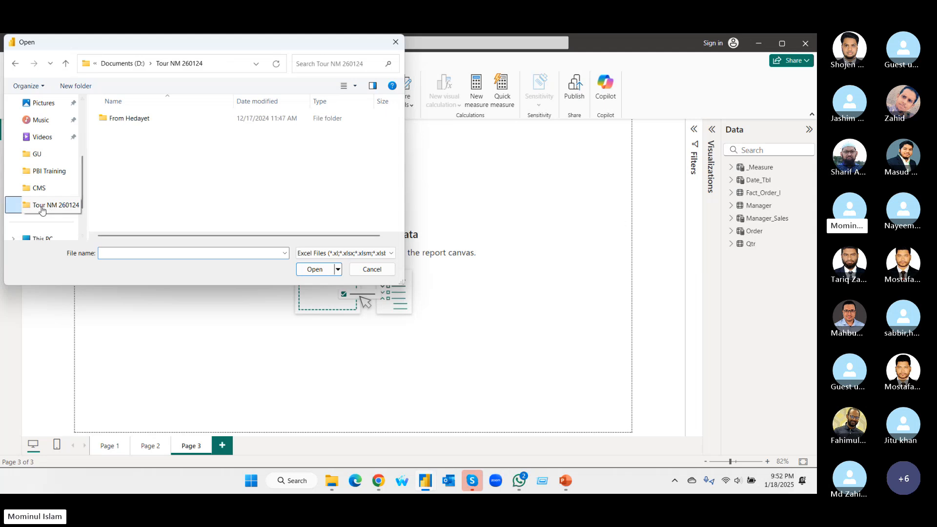
{"action": "left_click", "coordinate": [63, 171]}
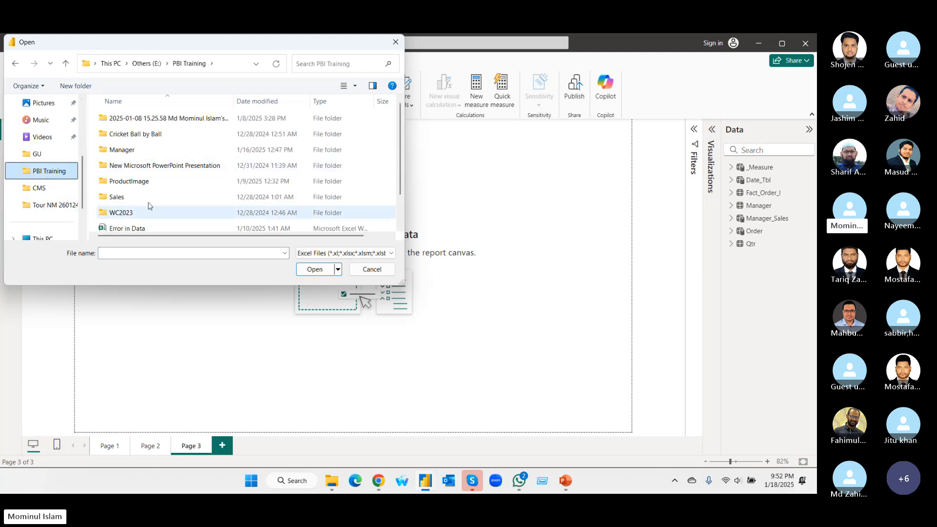
{"action": "scroll", "coordinate": [136, 215], "scroll_direction": "down", "scroll_amount": 2}
{"action": "left_click", "coordinate": [132, 225]}
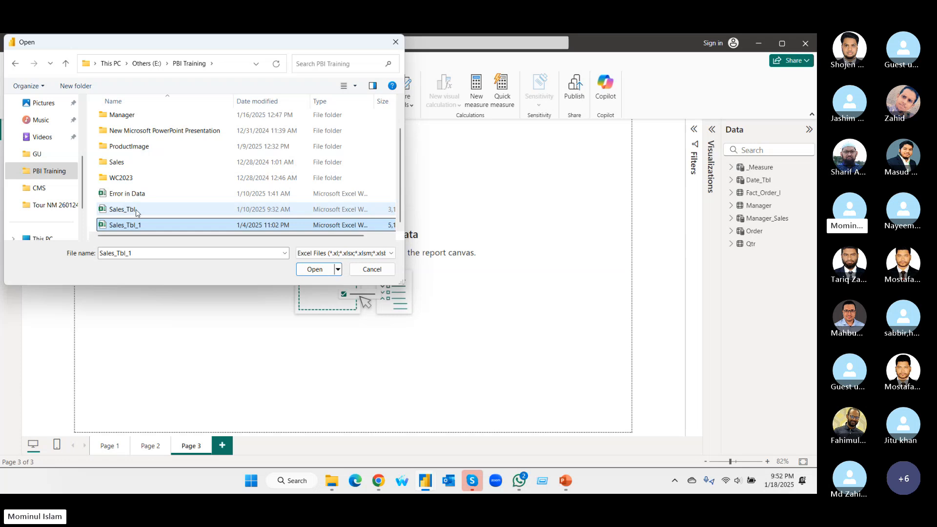
{"action": "left_click", "coordinate": [137, 212]}
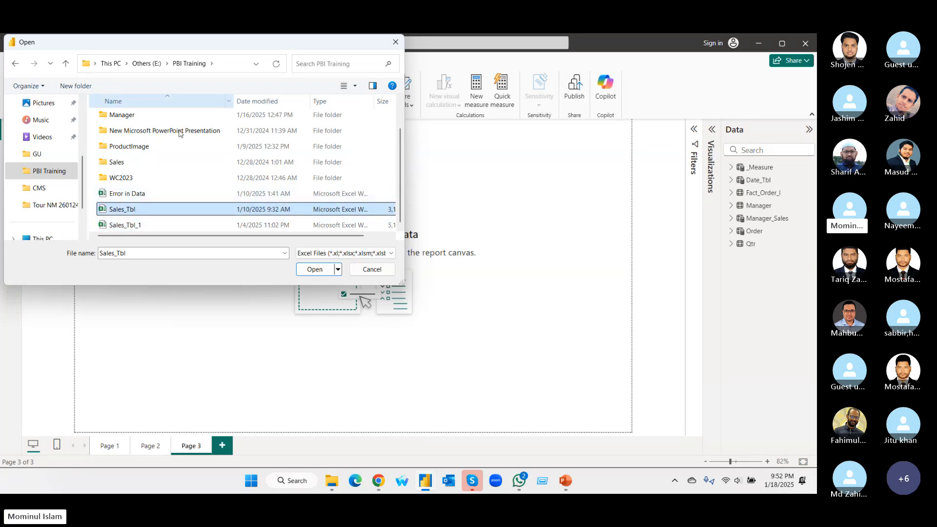
{"action": "left_click", "coordinate": [309, 270]}
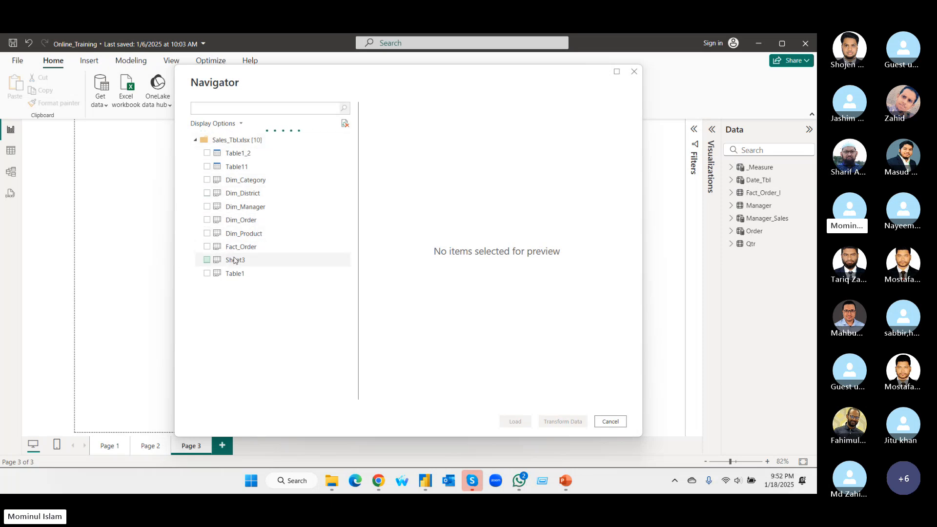
Load the Fact_Order sheet into the report and expand its table to show the fields.
{"action": "left_click", "coordinate": [207, 247]}
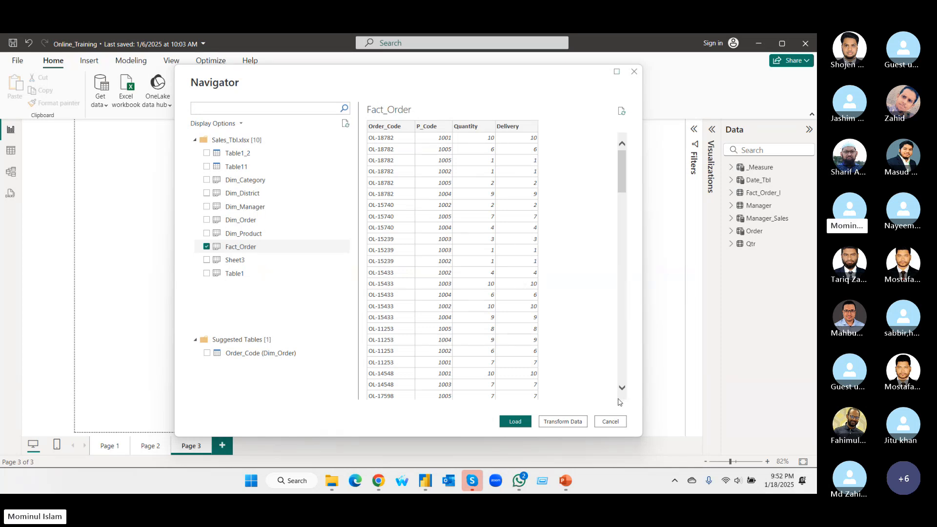
{"action": "left_click_drag", "start_coordinate": [642, 435], "coordinate": [746, 455]}
{"action": "left_click_drag", "start_coordinate": [619, 72], "coordinate": [514, 56]}
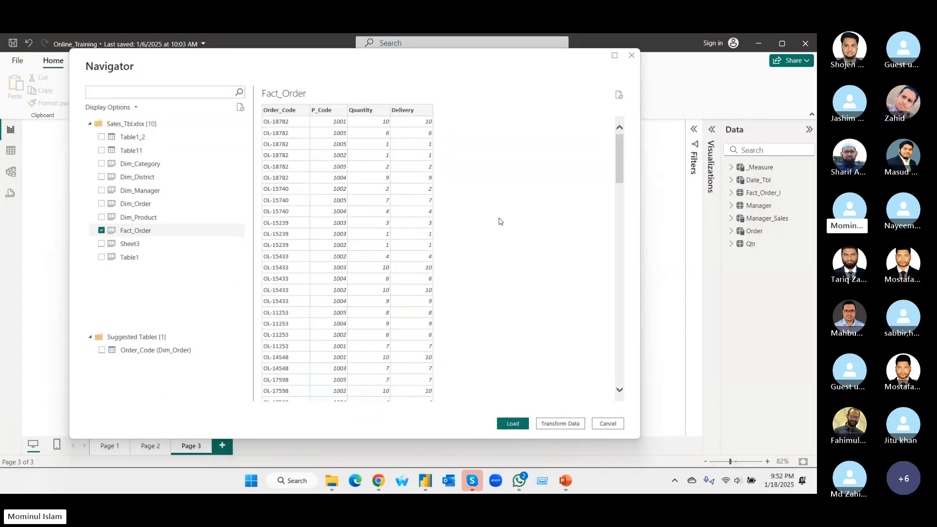
{"action": "left_click", "coordinate": [510, 428]}
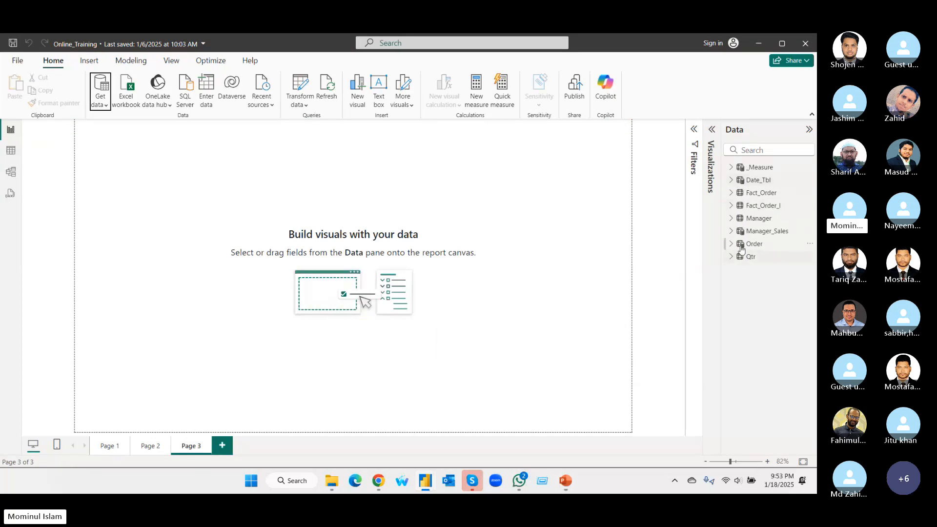
{"action": "left_click", "coordinate": [770, 194]}
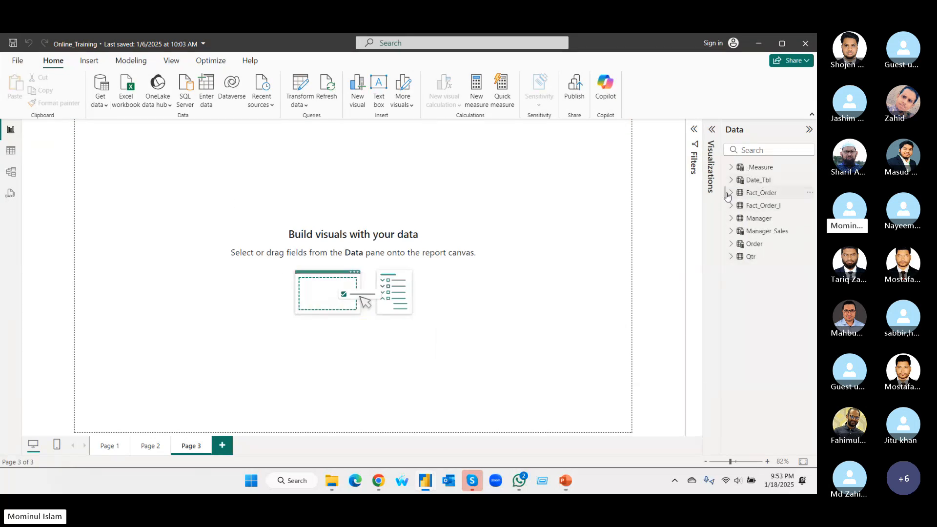
{"action": "left_click", "coordinate": [772, 197]}
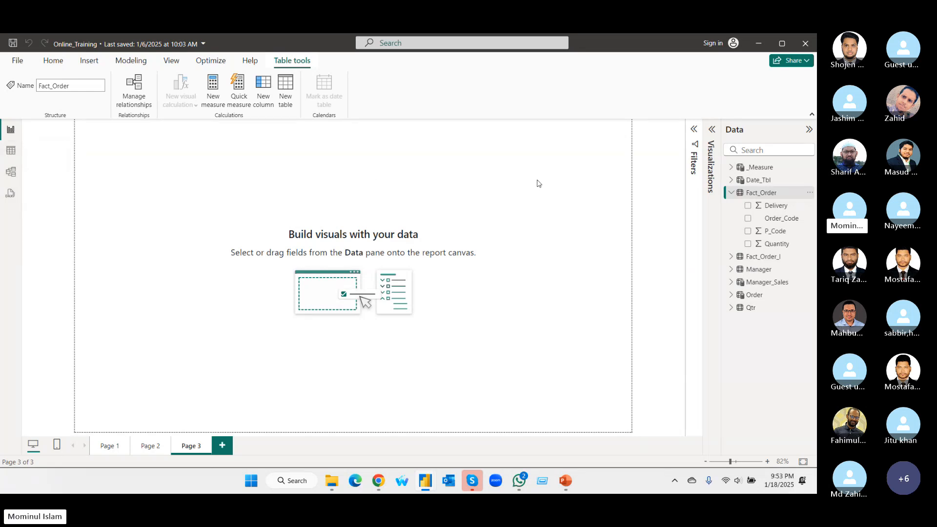
In Table view, examine the Order table's columns from Order_Code to L_Fill and their data types.
{"action": "left_click", "coordinate": [10, 151]}
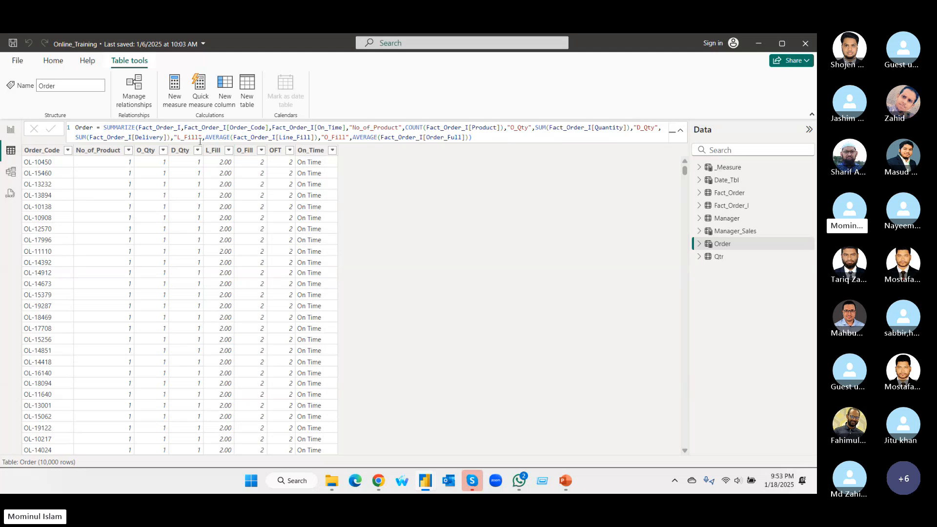
{"action": "left_click", "coordinate": [42, 150]}
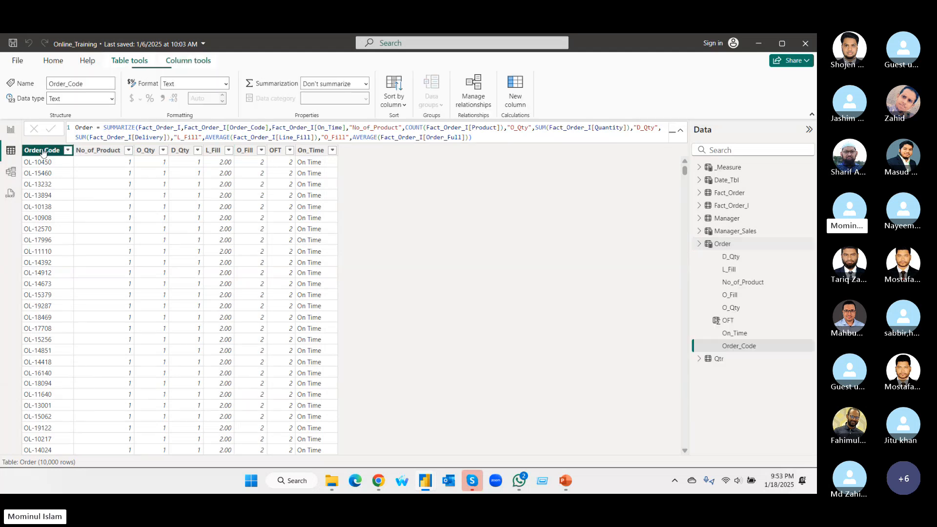
{"action": "left_click", "coordinate": [93, 152]}
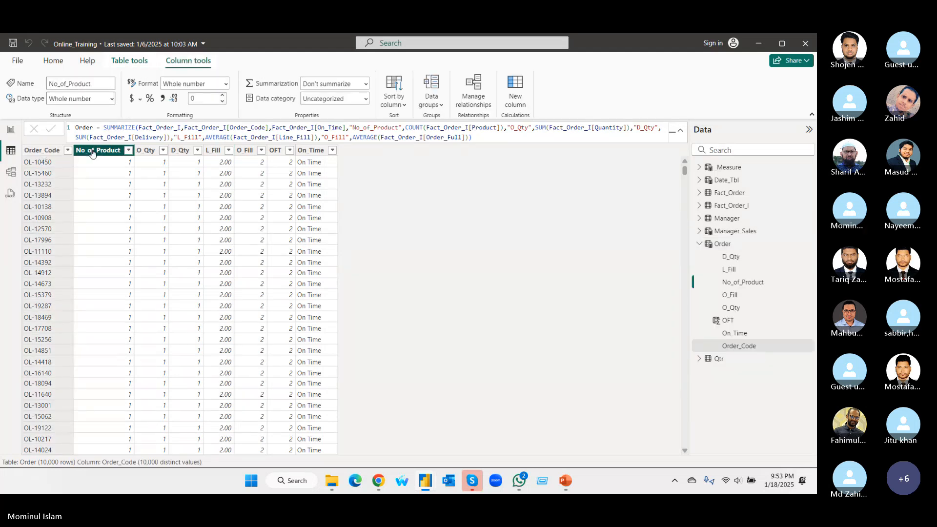
{"action": "left_click", "coordinate": [145, 152]}
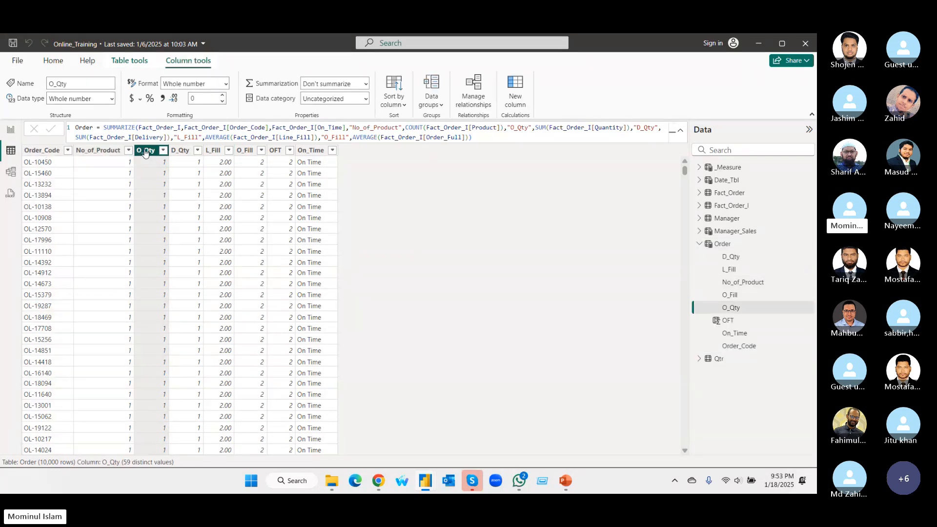
{"action": "left_click", "coordinate": [181, 151]}
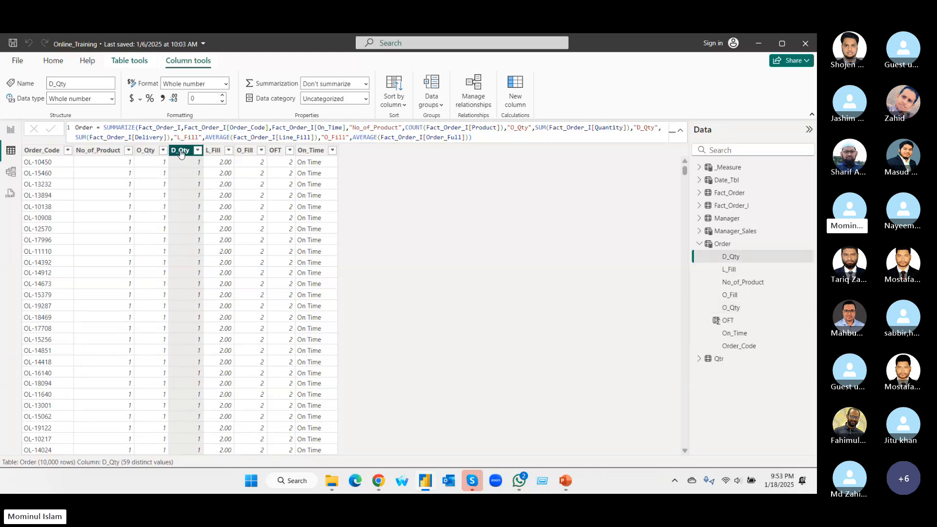
{"action": "left_click", "coordinate": [213, 152]}
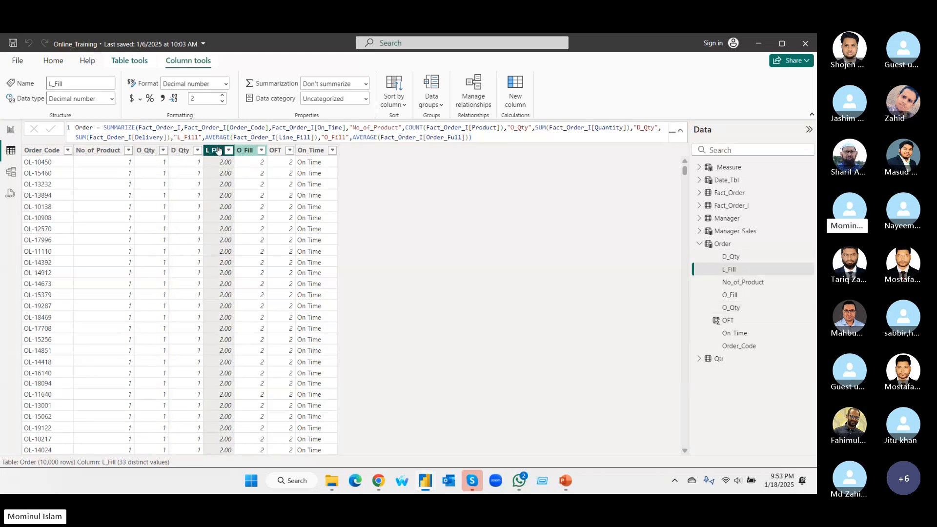
{"action": "left_click", "coordinate": [172, 151]}
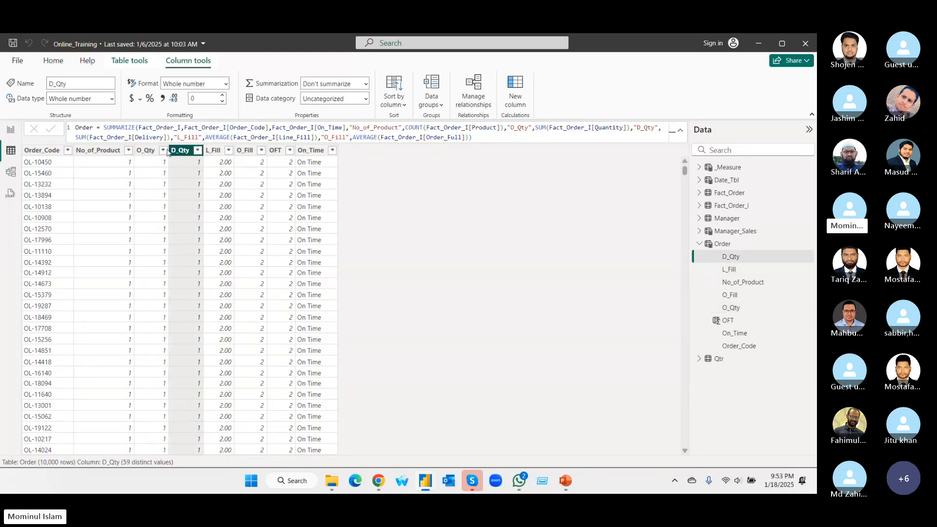
{"action": "left_click", "coordinate": [45, 155]}
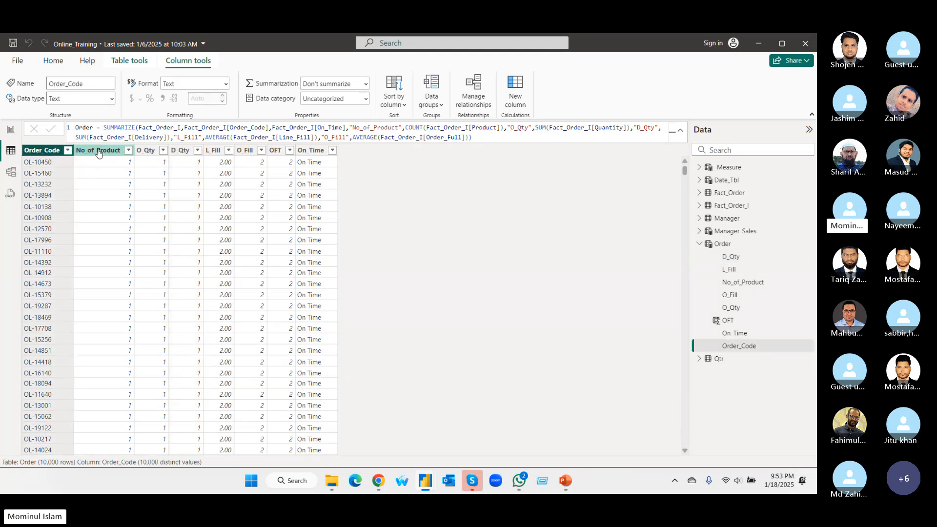
{"action": "left_click", "coordinate": [97, 151]}
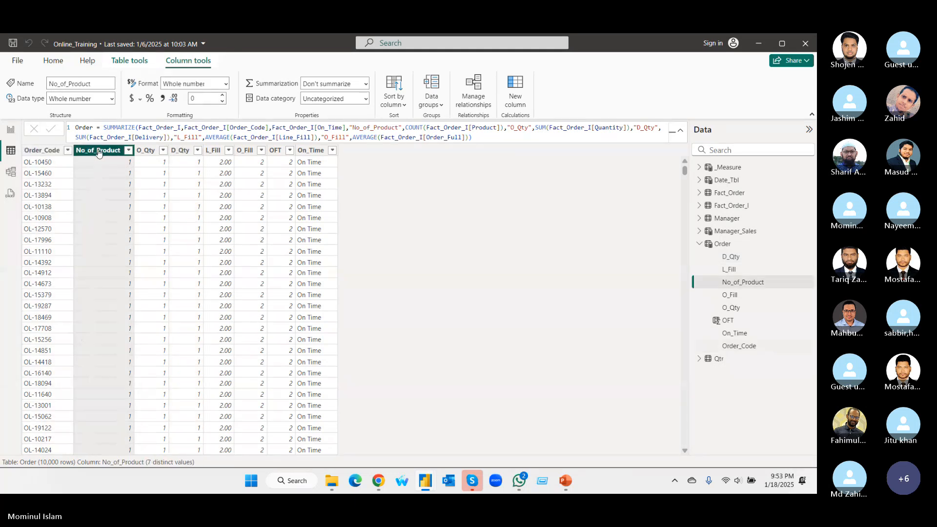
{"action": "left_click", "coordinate": [149, 151]}
{"action": "left_click", "coordinate": [180, 152]}
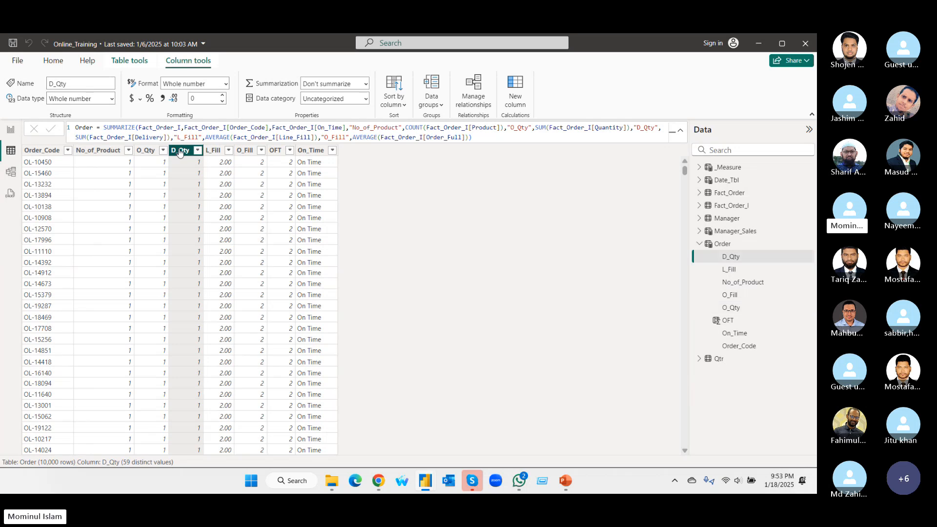
Display the Fact_Order table's rows and return to Report view.
{"action": "left_click", "coordinate": [725, 194]}
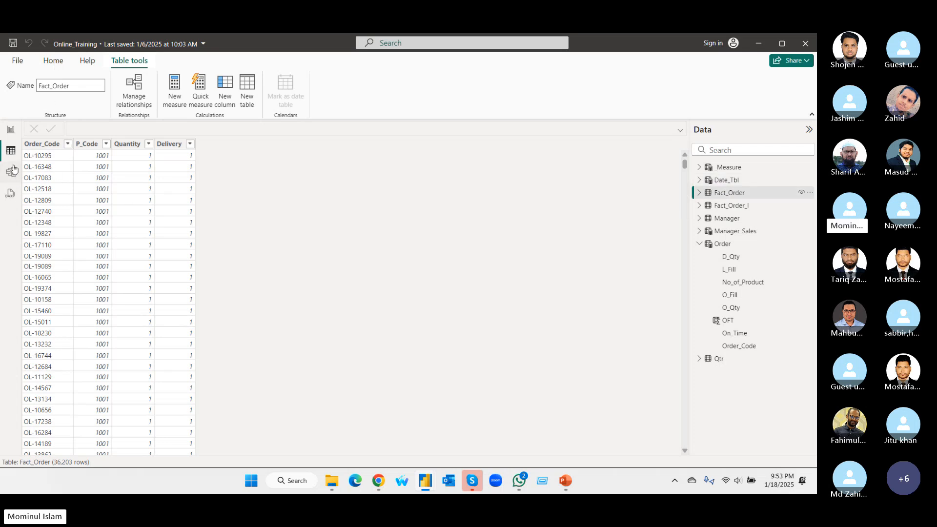
{"action": "left_click", "coordinate": [53, 61]}
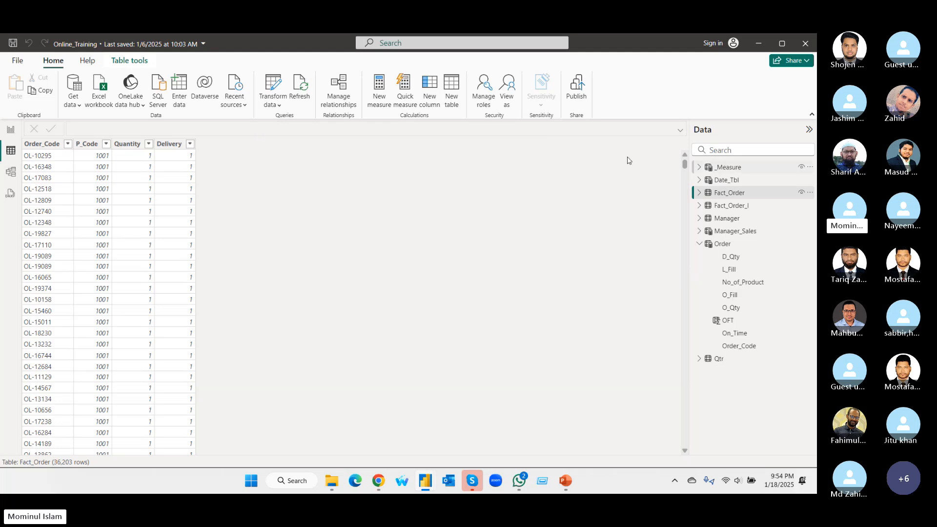
{"action": "left_click", "coordinate": [10, 130]}
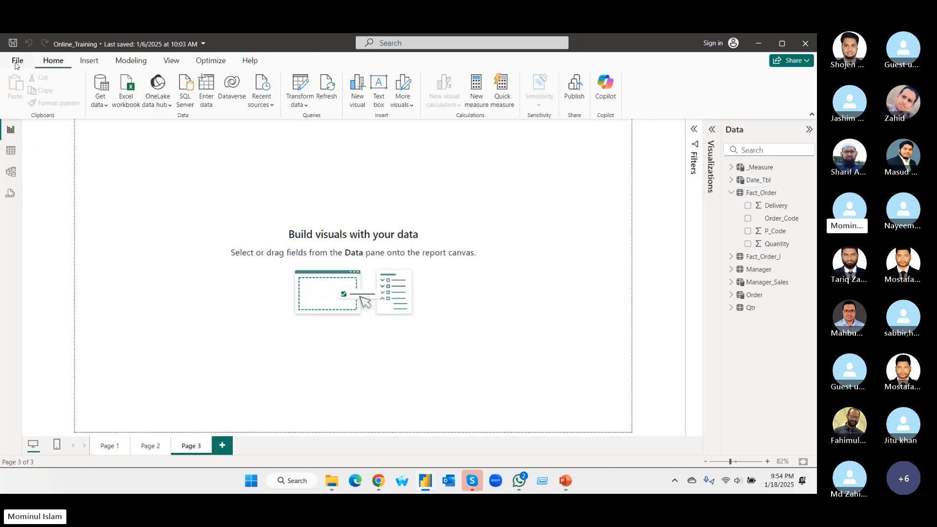
Look through the Insert commands with the shape gallery and the Modeling, View and Optimize commands, ending on the Home commands.
{"action": "left_click", "coordinate": [87, 62]}
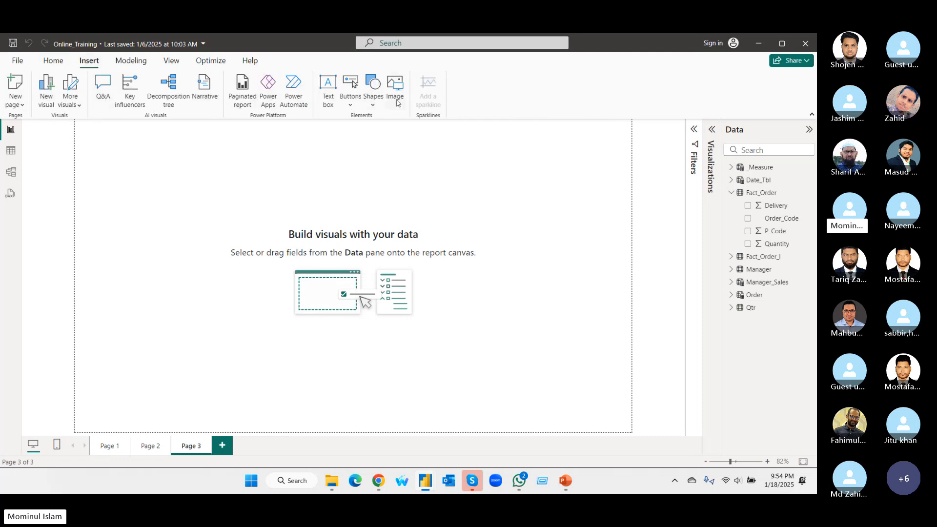
{"action": "left_click", "coordinate": [370, 108]}
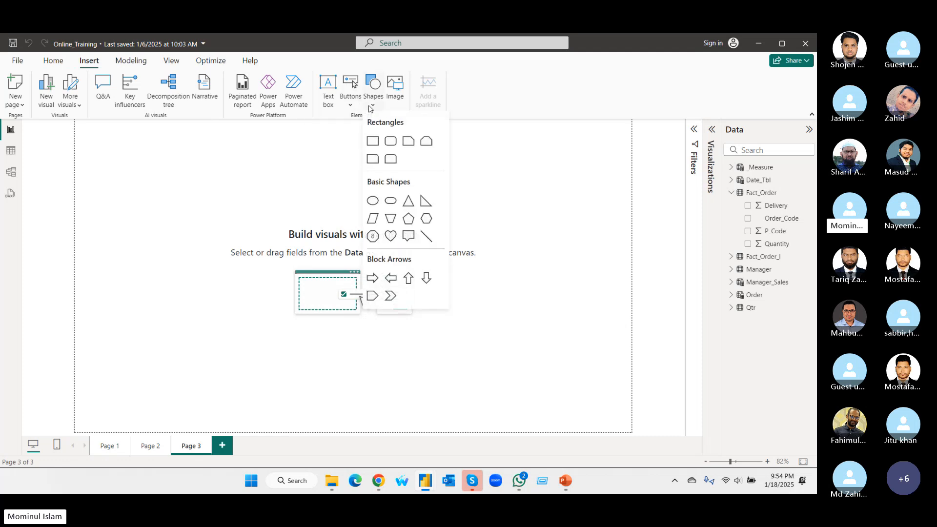
{"action": "left_click", "coordinate": [510, 163]}
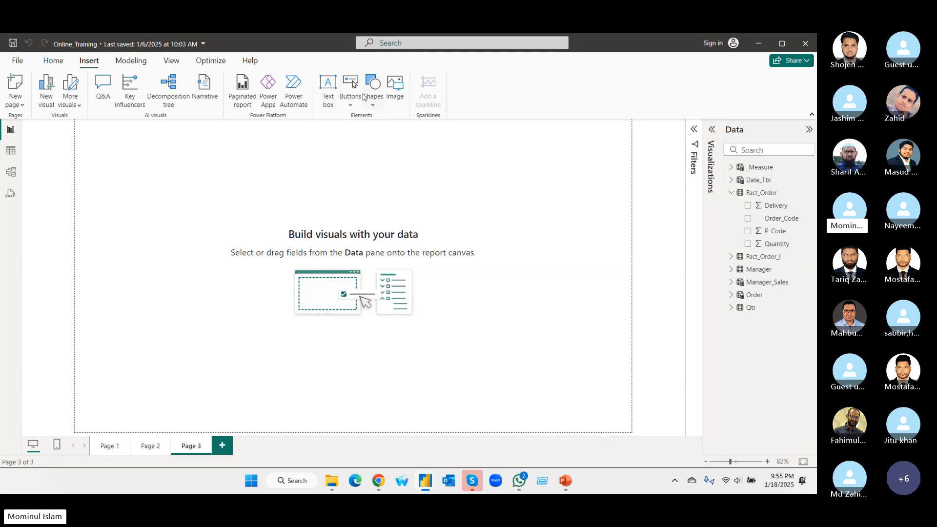
{"action": "left_click", "coordinate": [131, 62]}
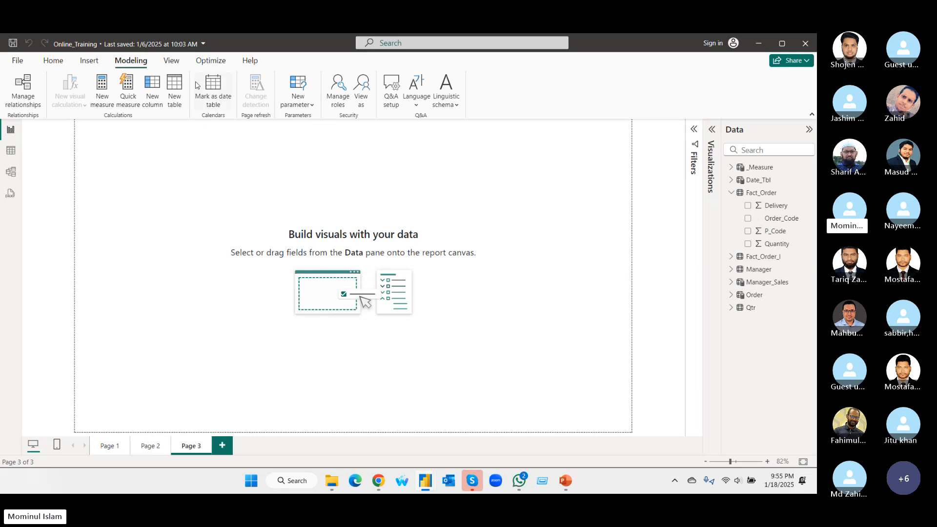
{"action": "left_click", "coordinate": [175, 62]}
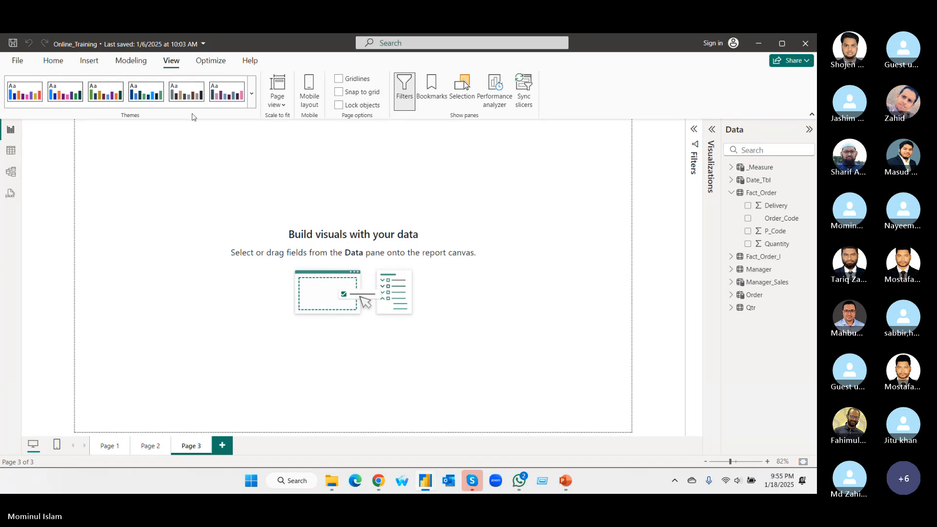
{"action": "left_click", "coordinate": [219, 64]}
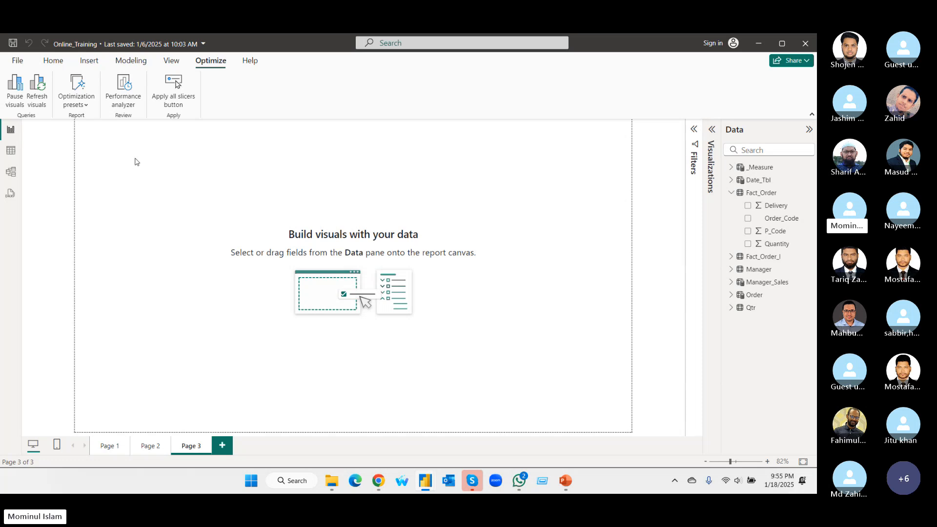
{"action": "left_click", "coordinate": [54, 61]}
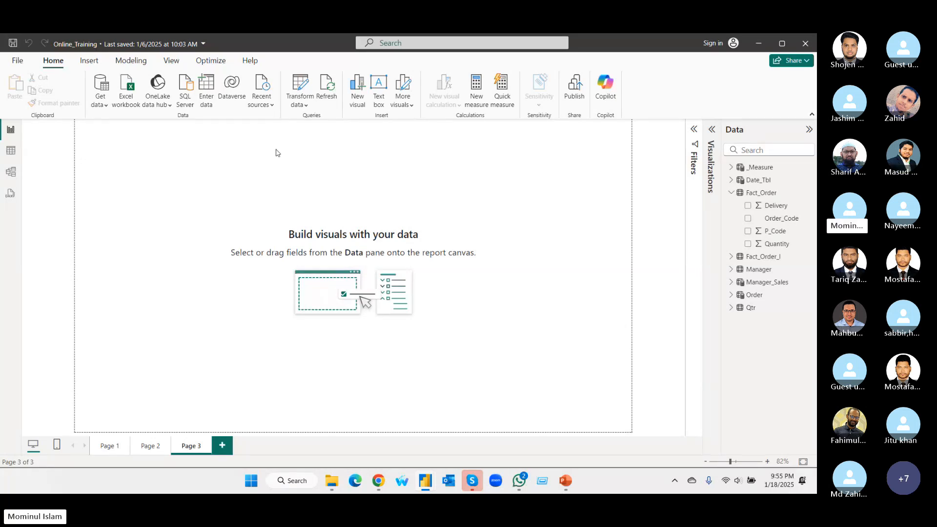
Expand the Visualizations pane to show the chart types and switch to the open Sankey Chart report.
{"action": "left_click", "coordinate": [711, 131]}
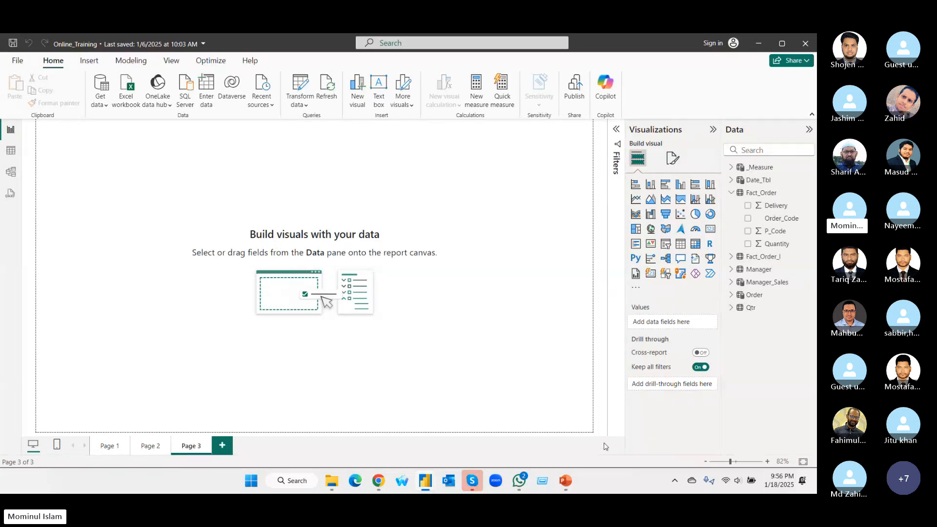
{"action": "mouse_move", "coordinate": [421, 485]}
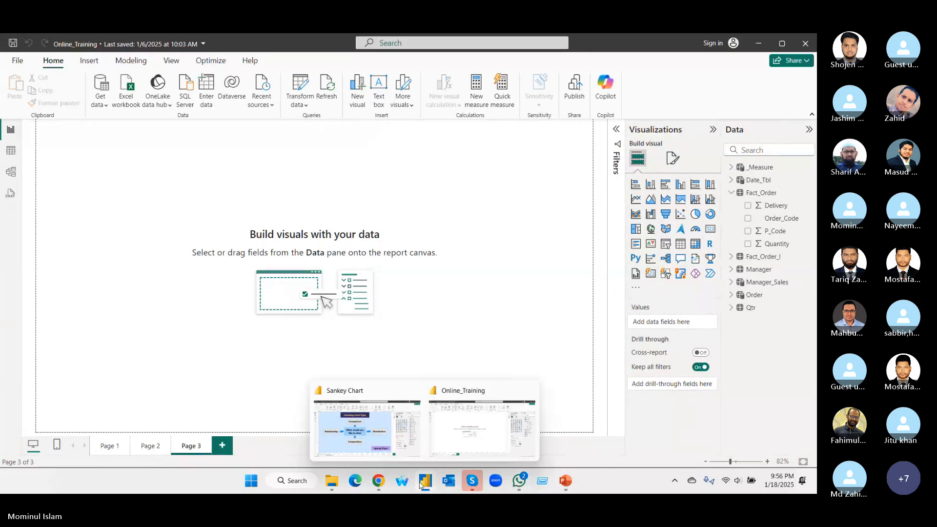
{"action": "left_click", "coordinate": [349, 454]}
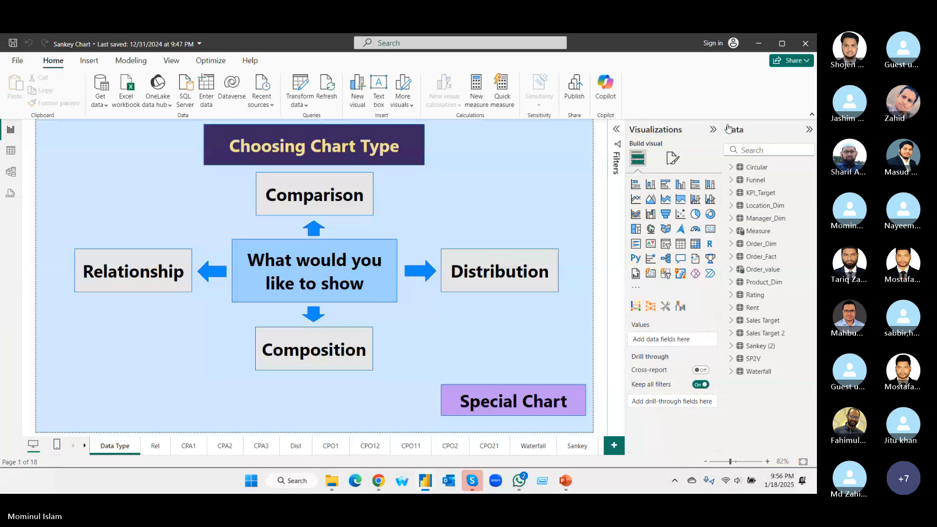
Collapse the Visualizations pane, the Data pane and the ribbon to enlarge the Choosing Chart Type page.
{"action": "left_click", "coordinate": [713, 129]}
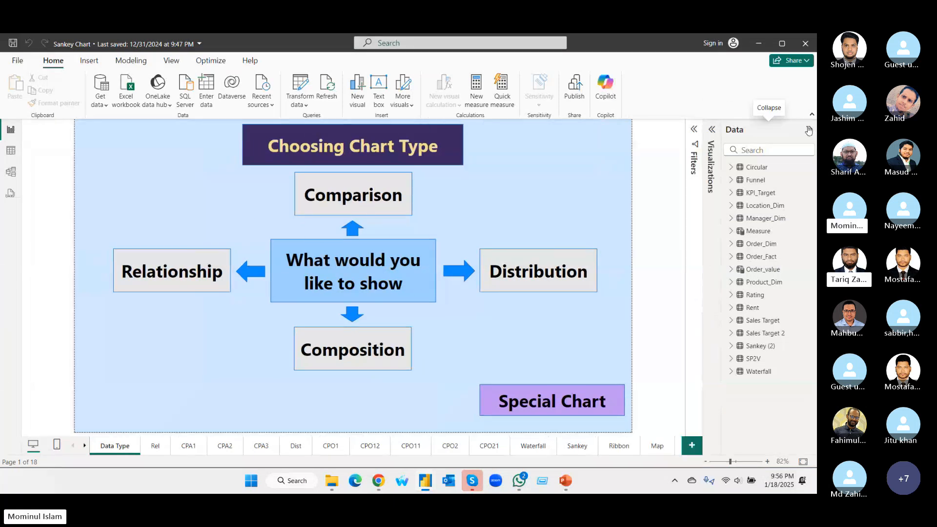
{"action": "left_click", "coordinate": [808, 130]}
{"action": "left_click", "coordinate": [812, 113]}
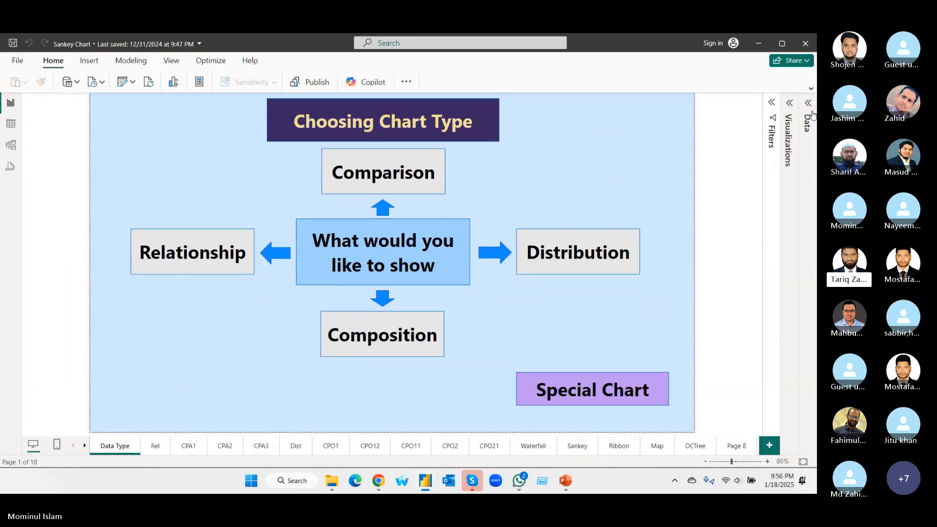
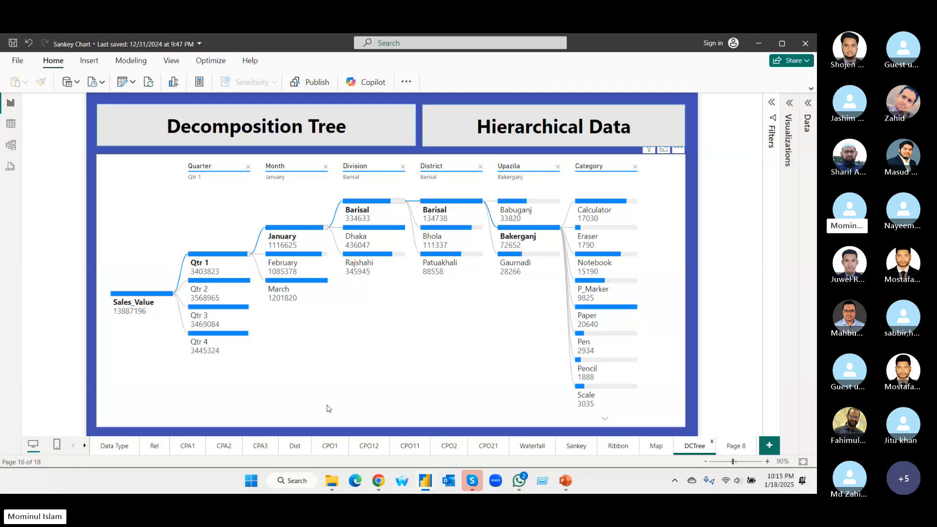
Collapse the decomposition tree to Sales_Value and drill down through Qtr 1, January, Barisal division, Barisal district and Bakerganj to the categories.
{"action": "left_click", "coordinate": [146, 299]}
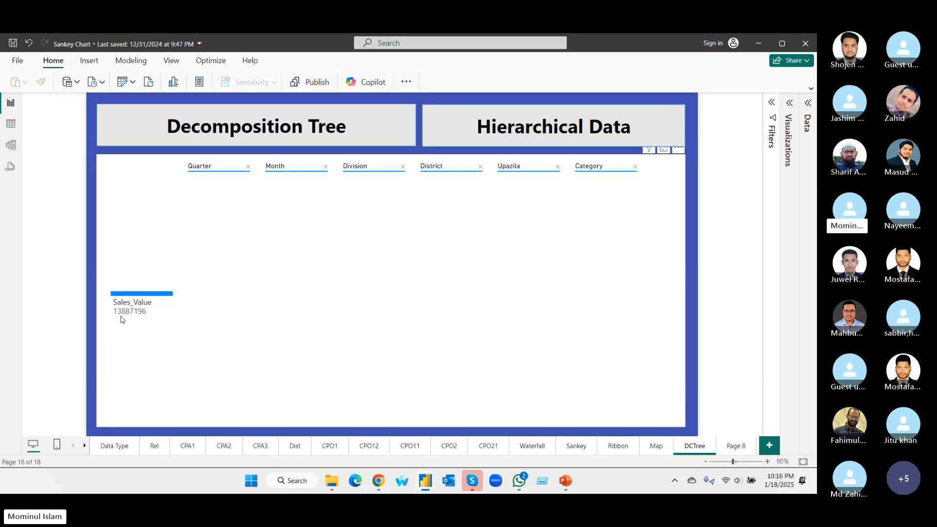
{"action": "left_click", "coordinate": [156, 294]}
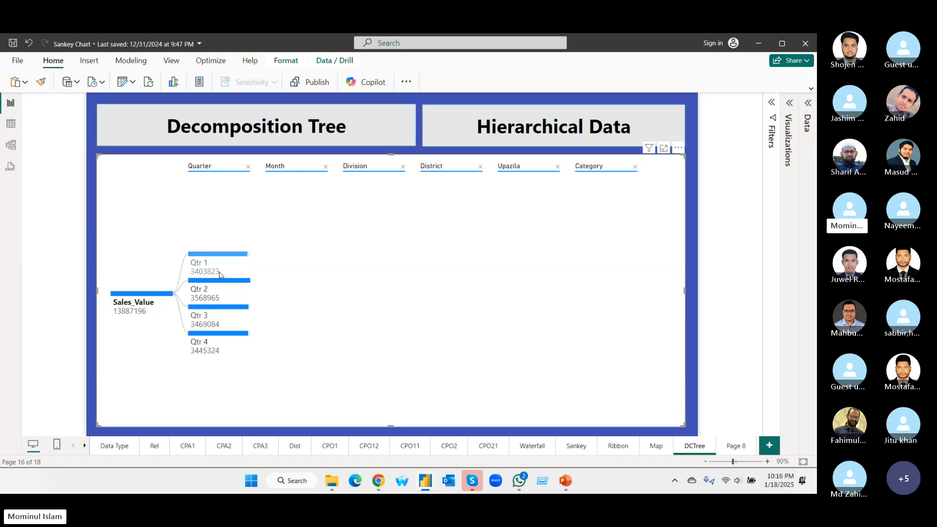
{"action": "left_click", "coordinate": [238, 258]}
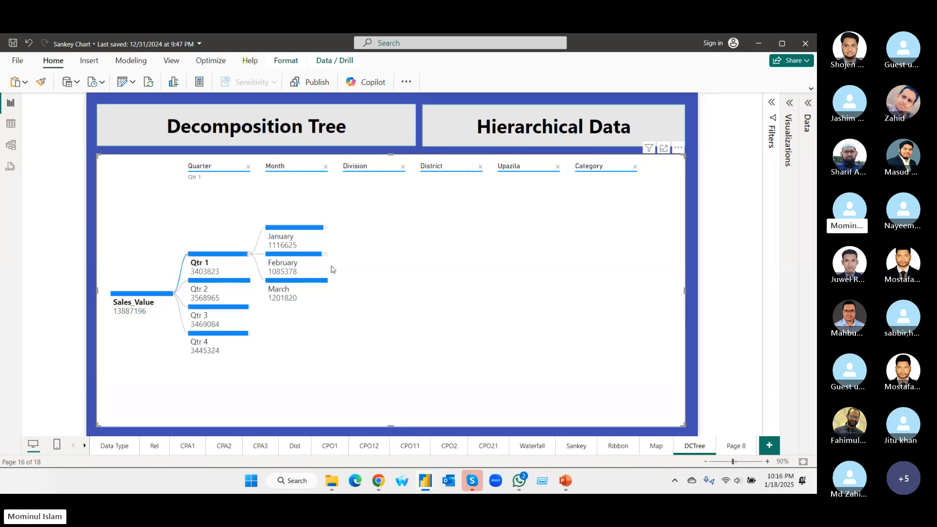
{"action": "left_click", "coordinate": [320, 229]}
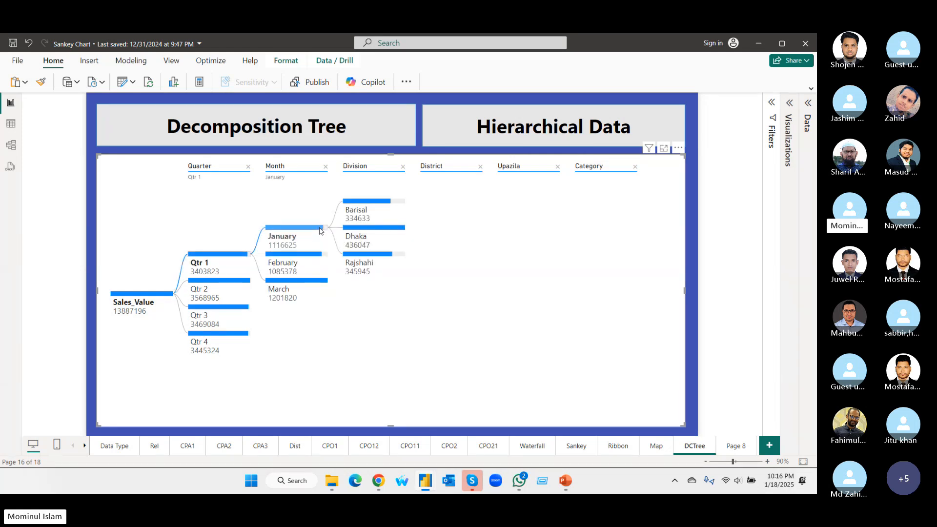
{"action": "left_click", "coordinate": [390, 204]}
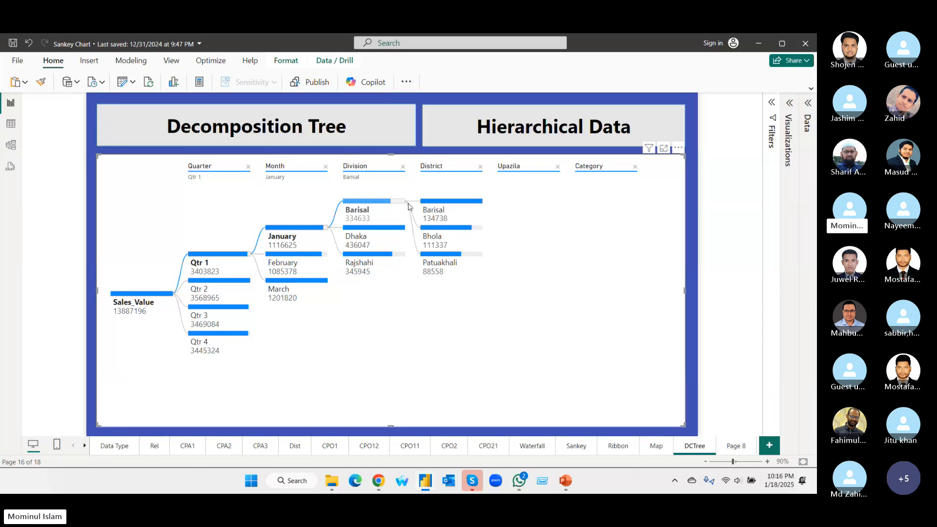
{"action": "left_click", "coordinate": [475, 204]}
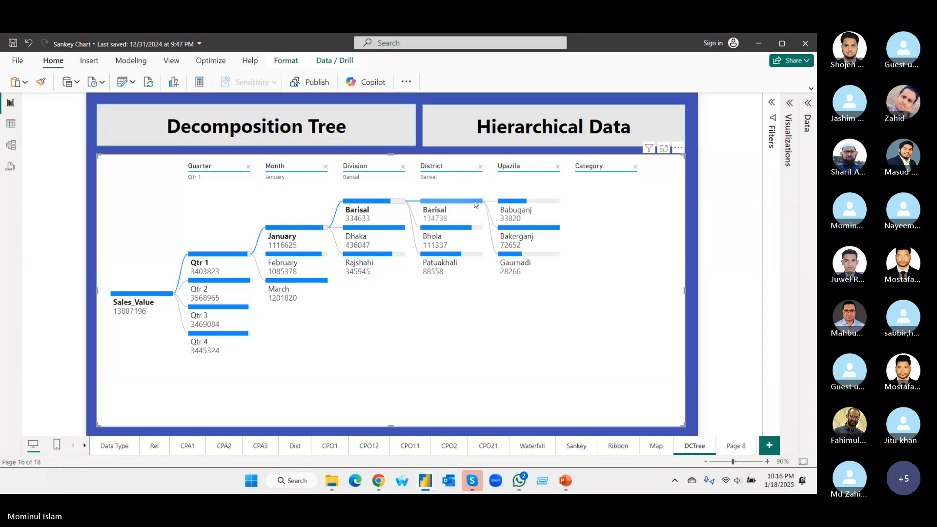
{"action": "left_click", "coordinate": [546, 228]}
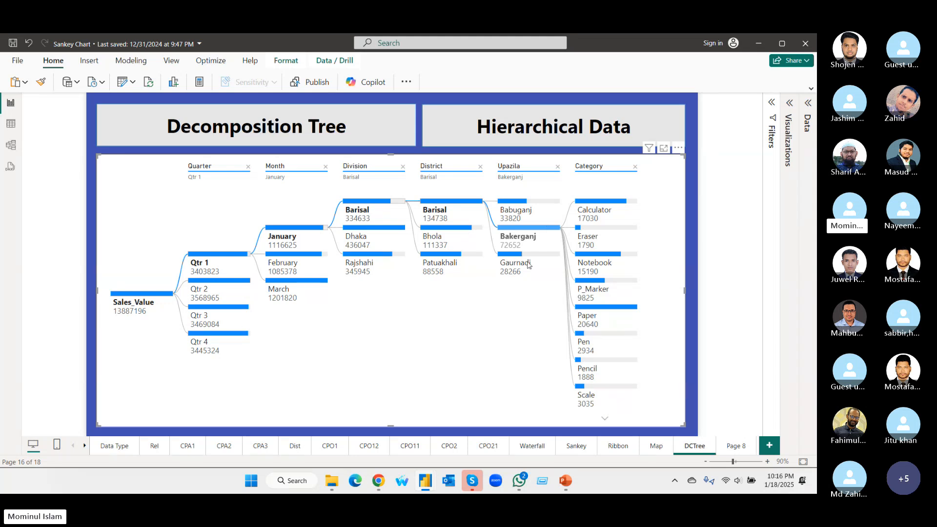
Display Page 8 with the card, gauge and KPI visuals.
{"action": "left_click", "coordinate": [84, 446]}
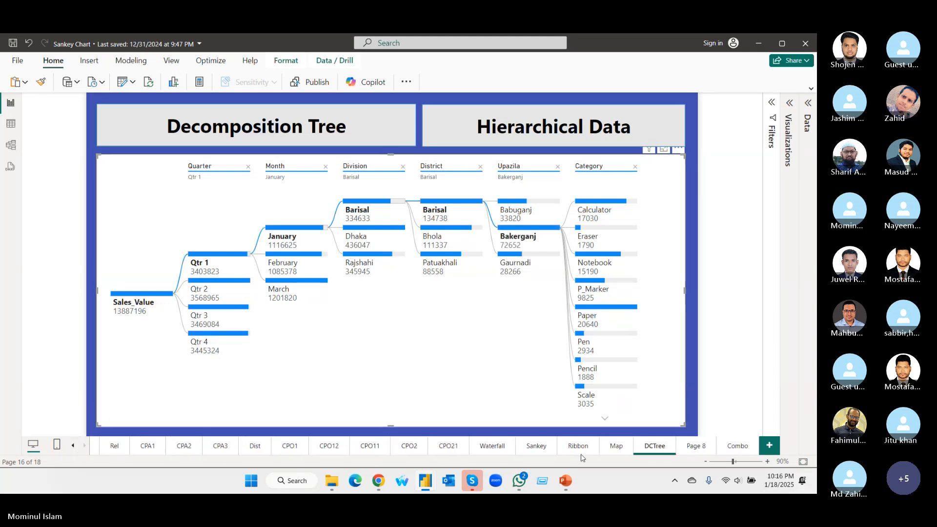
{"action": "left_click", "coordinate": [693, 447]}
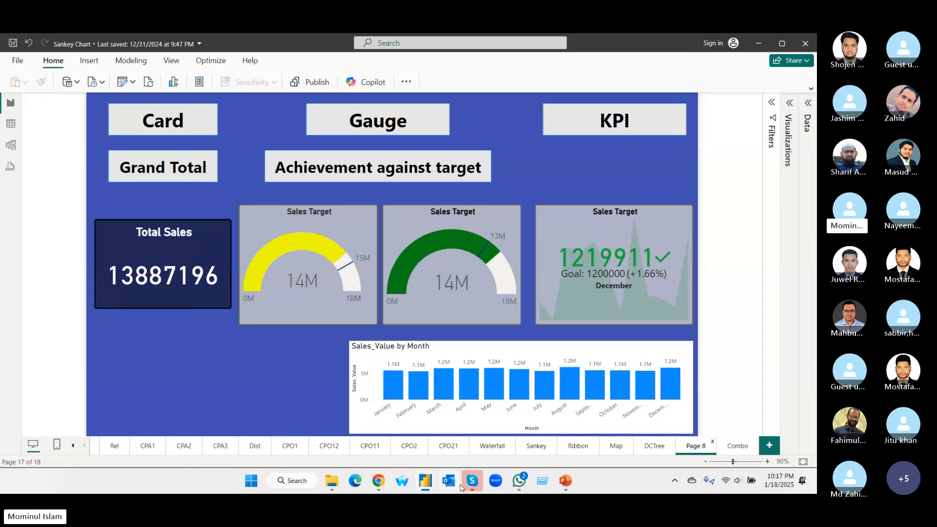
Switch to the Skype call, turn on the camera and return to the Sankey Chart report.
{"action": "mouse_move", "coordinate": [471, 481]}
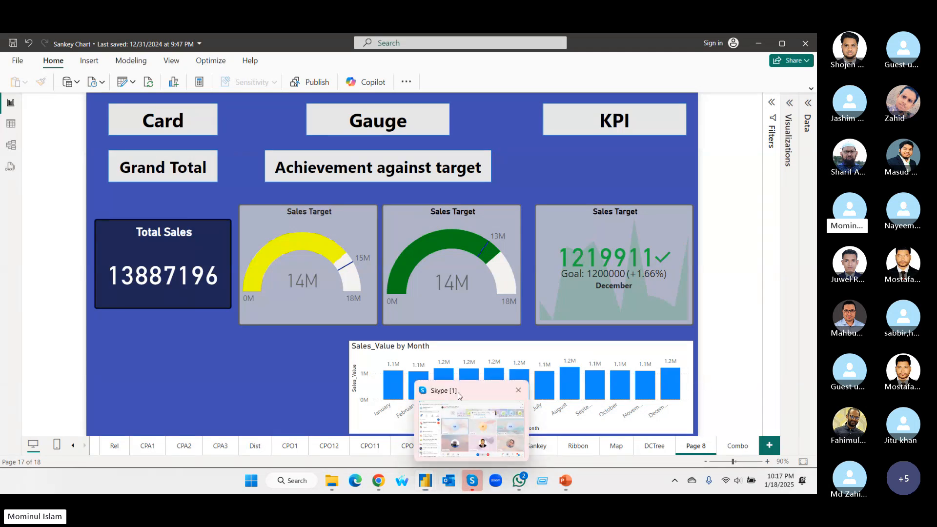
{"action": "left_click", "coordinate": [448, 403]}
{"action": "left_click", "coordinate": [492, 445]}
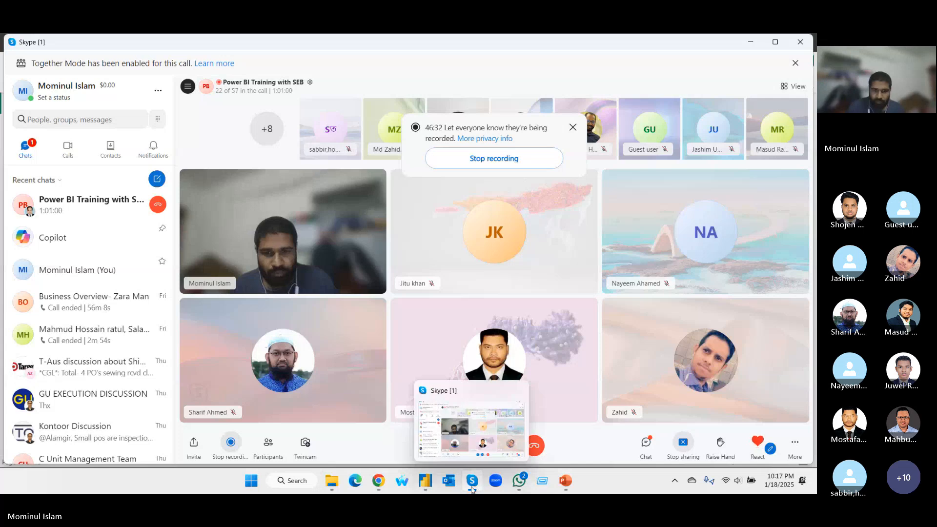
{"action": "mouse_move", "coordinate": [567, 483]}
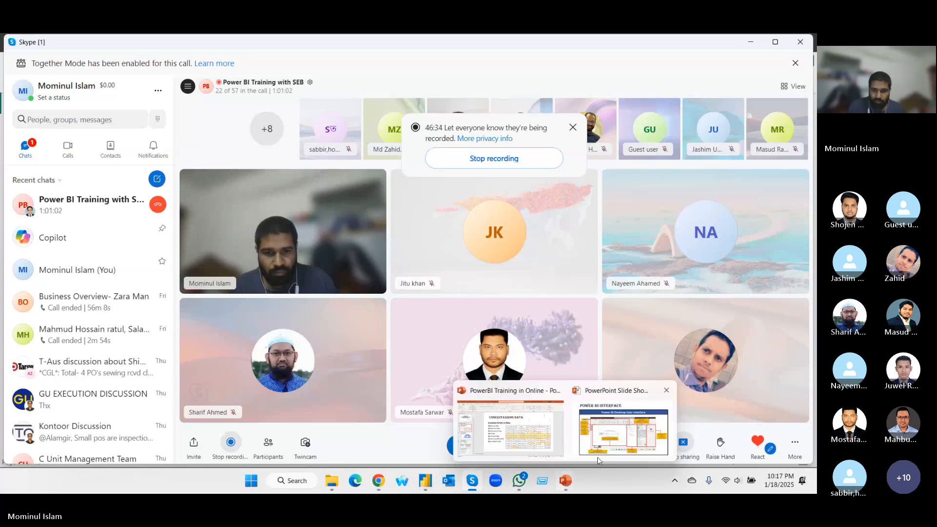
{"action": "mouse_move", "coordinate": [424, 481]}
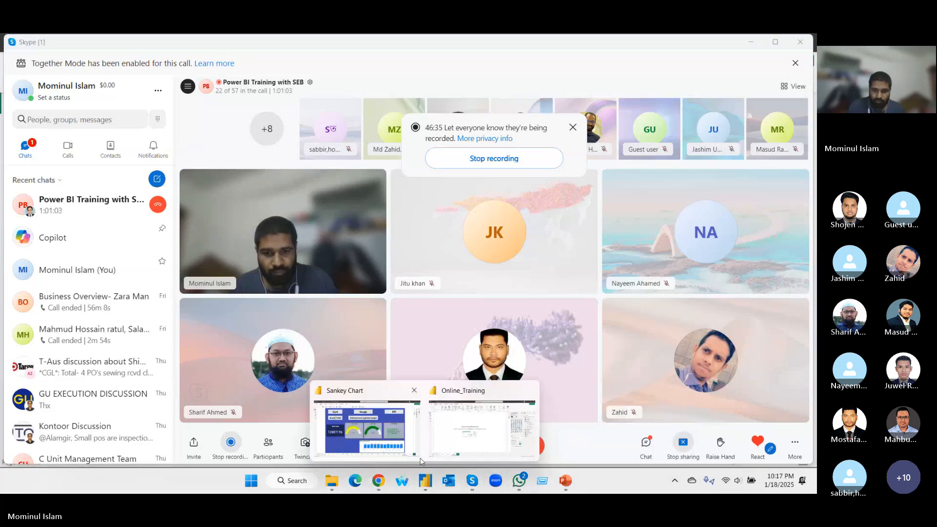
{"action": "left_click", "coordinate": [389, 439]}
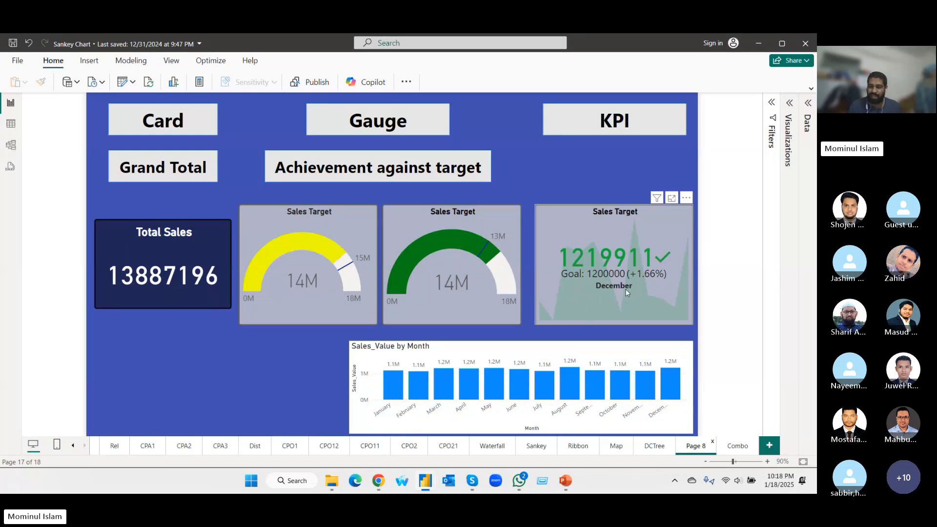
Check the KPI against its goal for November, October and September using the Sales_Value by Month chart, and clear the month selection.
{"action": "left_click", "coordinate": [644, 383]}
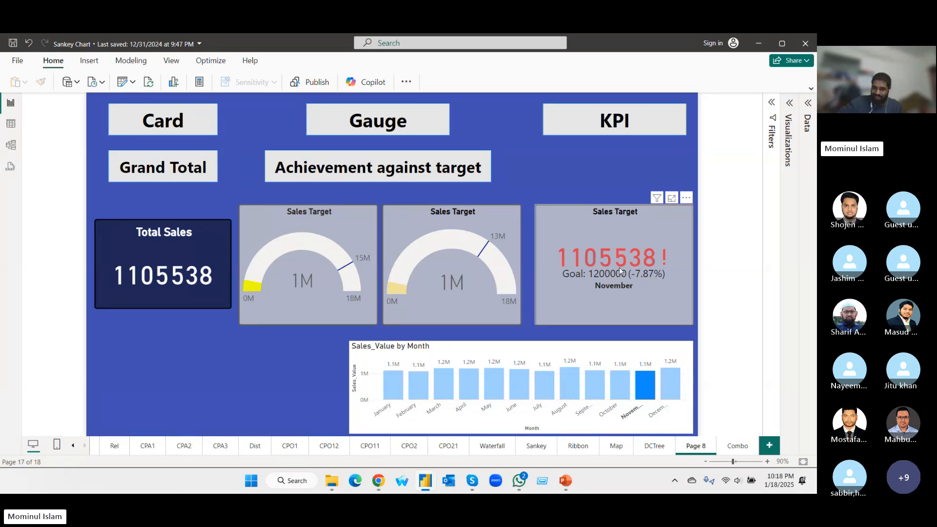
{"action": "left_click", "coordinate": [616, 385]}
{"action": "left_click", "coordinate": [598, 390]}
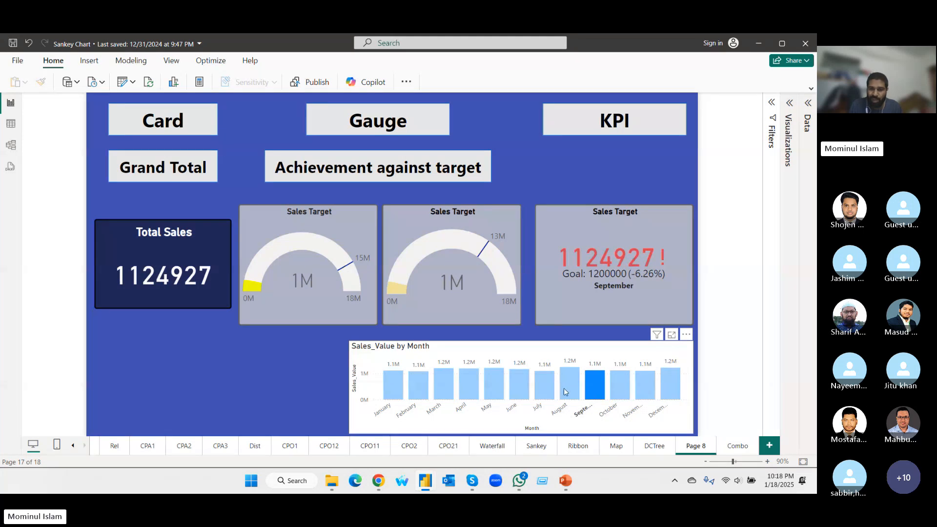
{"action": "left_click", "coordinate": [620, 386]}
{"action": "left_click", "coordinate": [597, 392]}
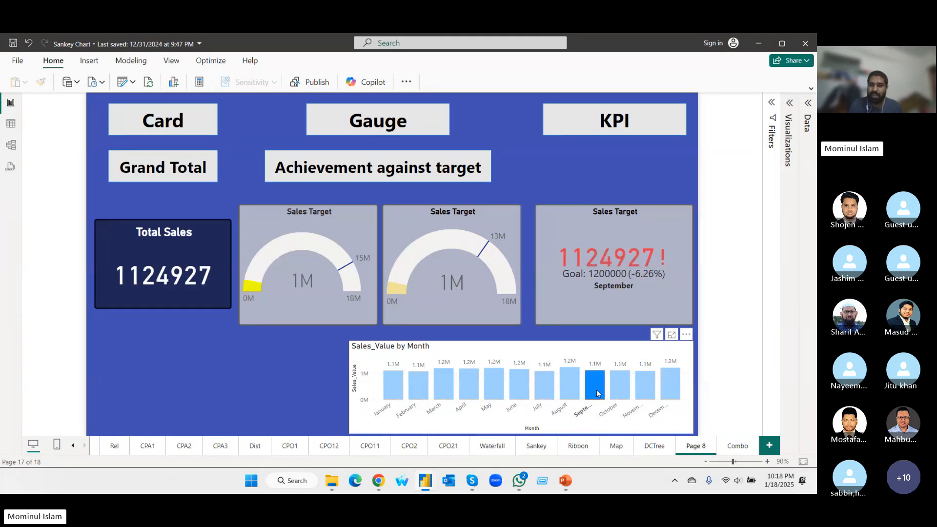
{"action": "left_click", "coordinate": [593, 387]}
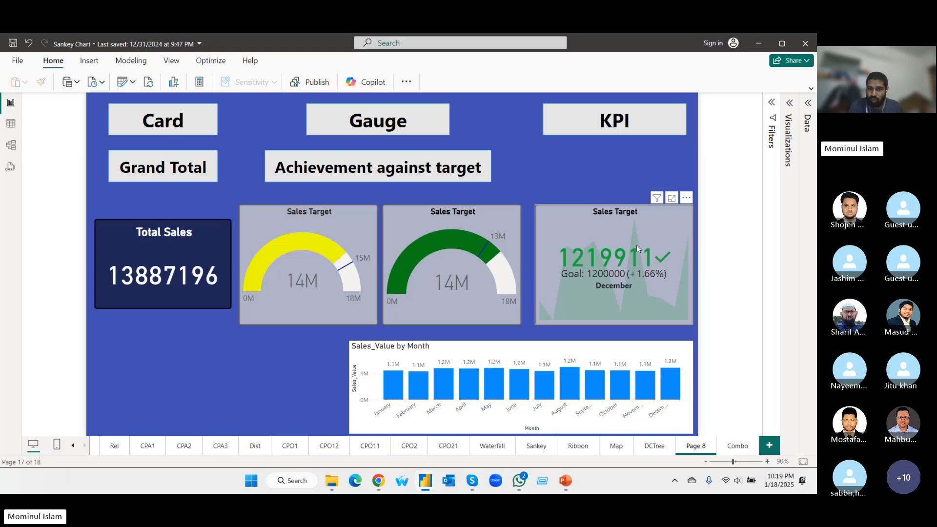
Compare the KPI results for September, October, November and August using the monthly chart, and clear the August selection.
{"action": "left_click", "coordinate": [600, 393]}
{"action": "left_click", "coordinate": [614, 389]}
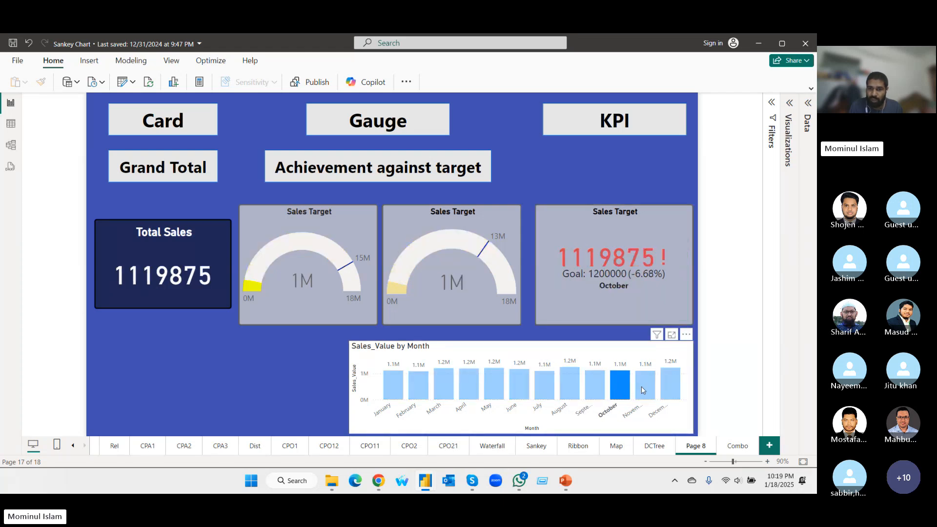
{"action": "left_click", "coordinate": [644, 391]}
{"action": "left_click", "coordinate": [575, 385]}
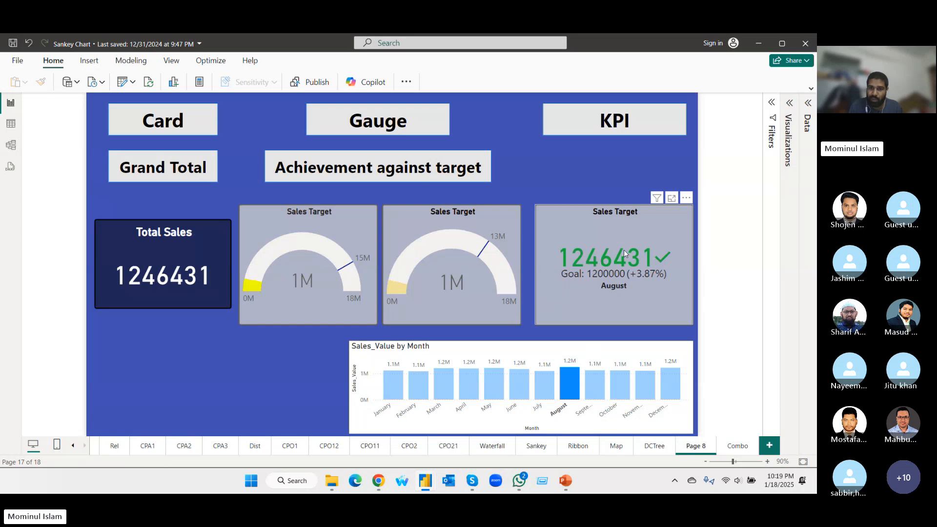
{"action": "left_click", "coordinate": [575, 385]}
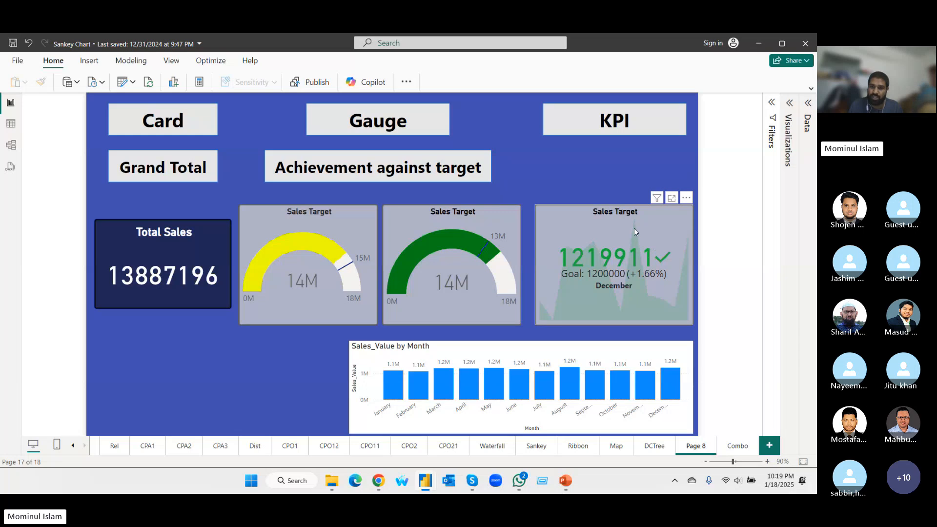
Check the KPI for March and April with the month selection cleared at the end, and open the Combo page.
{"action": "left_click", "coordinate": [448, 383]}
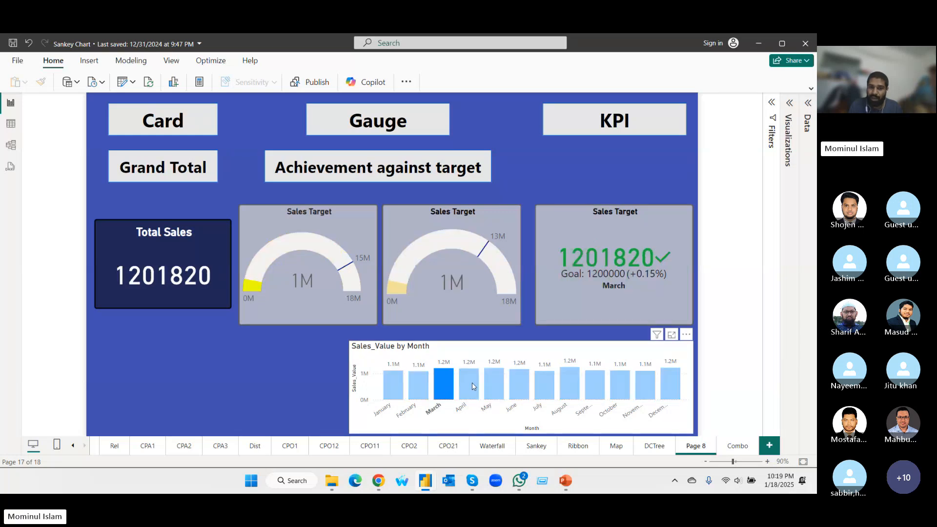
{"action": "left_click", "coordinate": [472, 383]}
{"action": "left_click", "coordinate": [473, 383]}
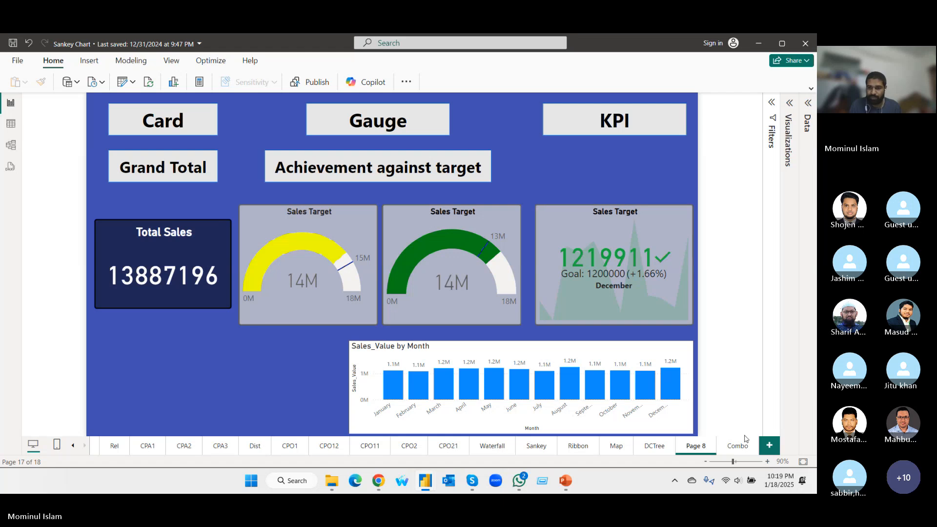
{"action": "left_click", "coordinate": [738, 448]}
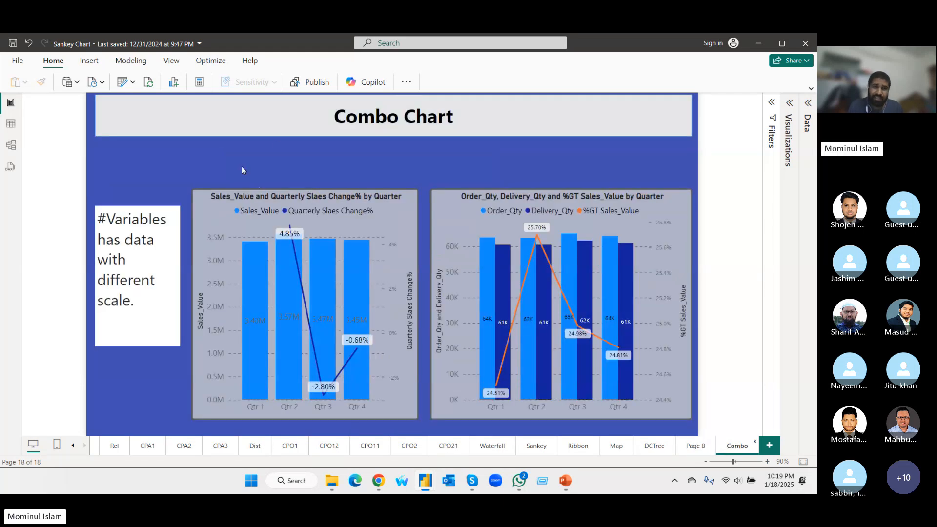